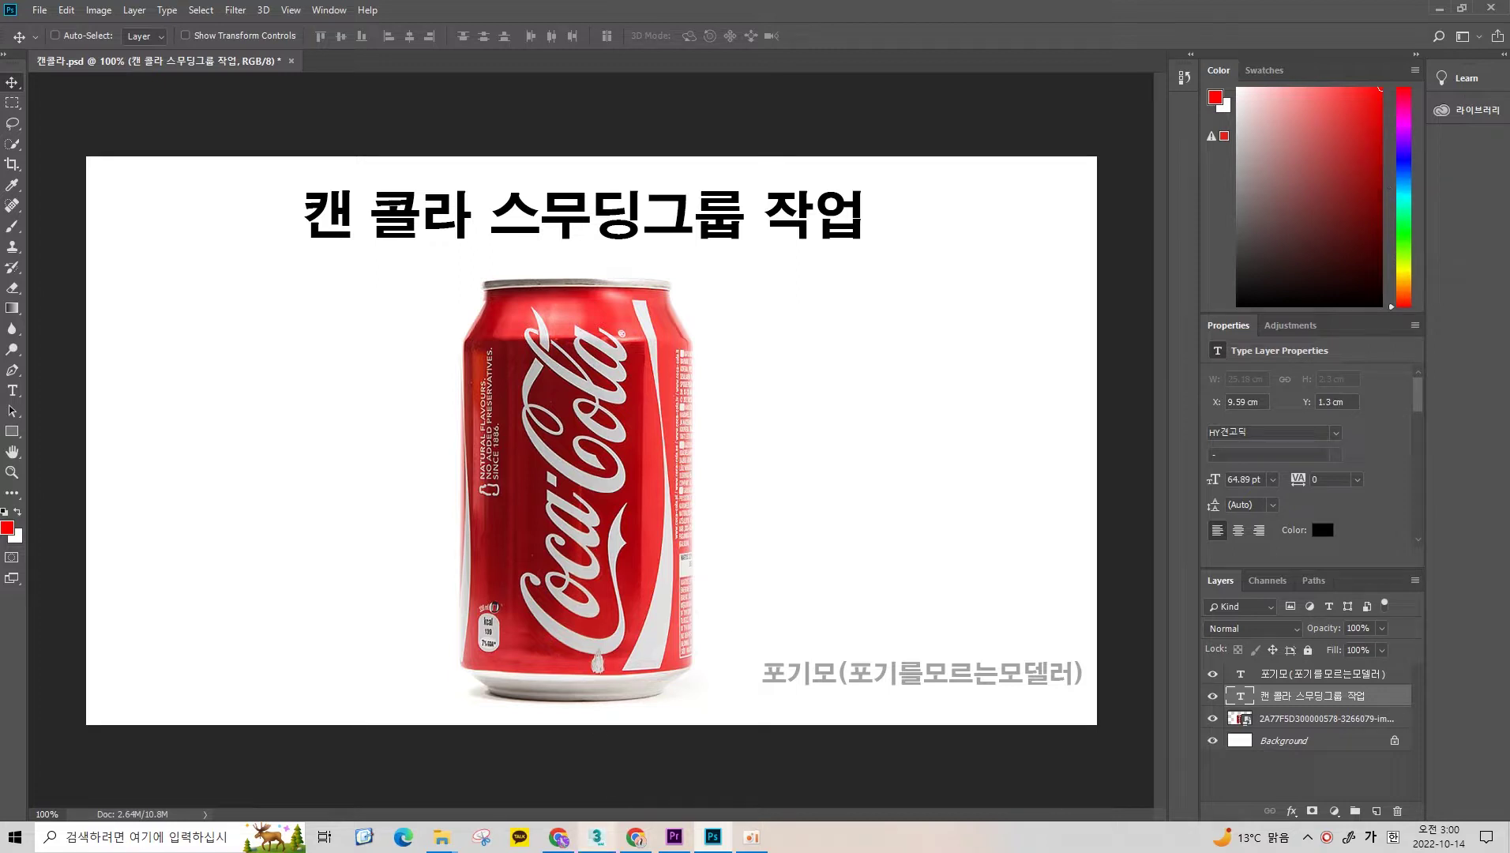
Step: Switch from the Photoshop reference to the coke_006.max can model in 3ds Max and reframe it
click(597, 837)
scroll(847, 444, up, 2)
mouse_move(847, 444)
middle_down()
mouse_move(772, 404)
mouse_move(848, 447)
middle_up()
Step: Switch to Perspective view and orbit down to inspect the can top
key(p)
scroll(886, 371, down, 2)
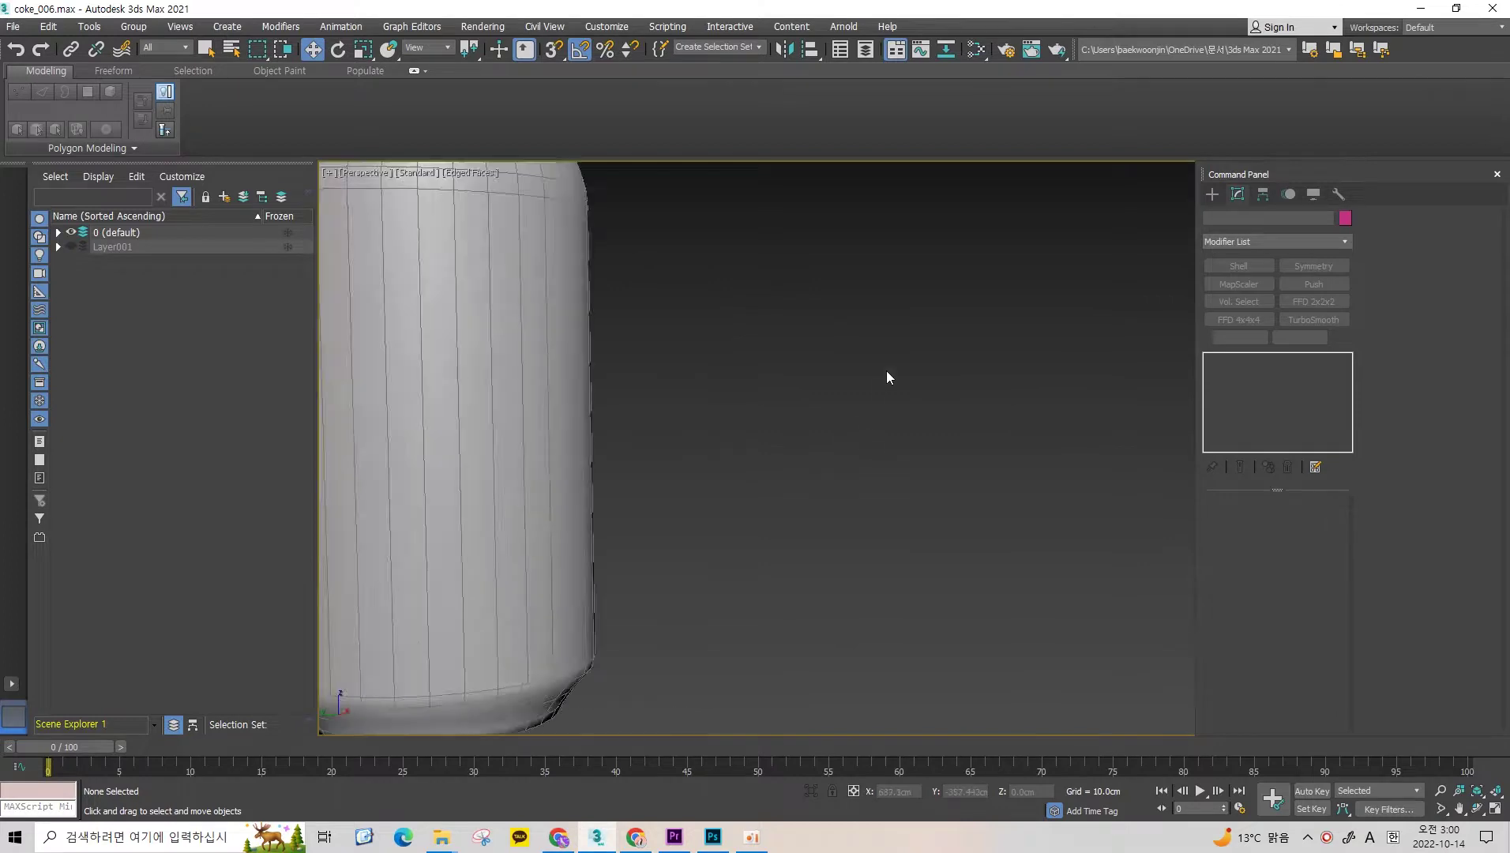
scroll(992, 331, down, 2)
drag(1011, 287, 505, 708)
alt+middle_drag(870, 398, 804, 417)
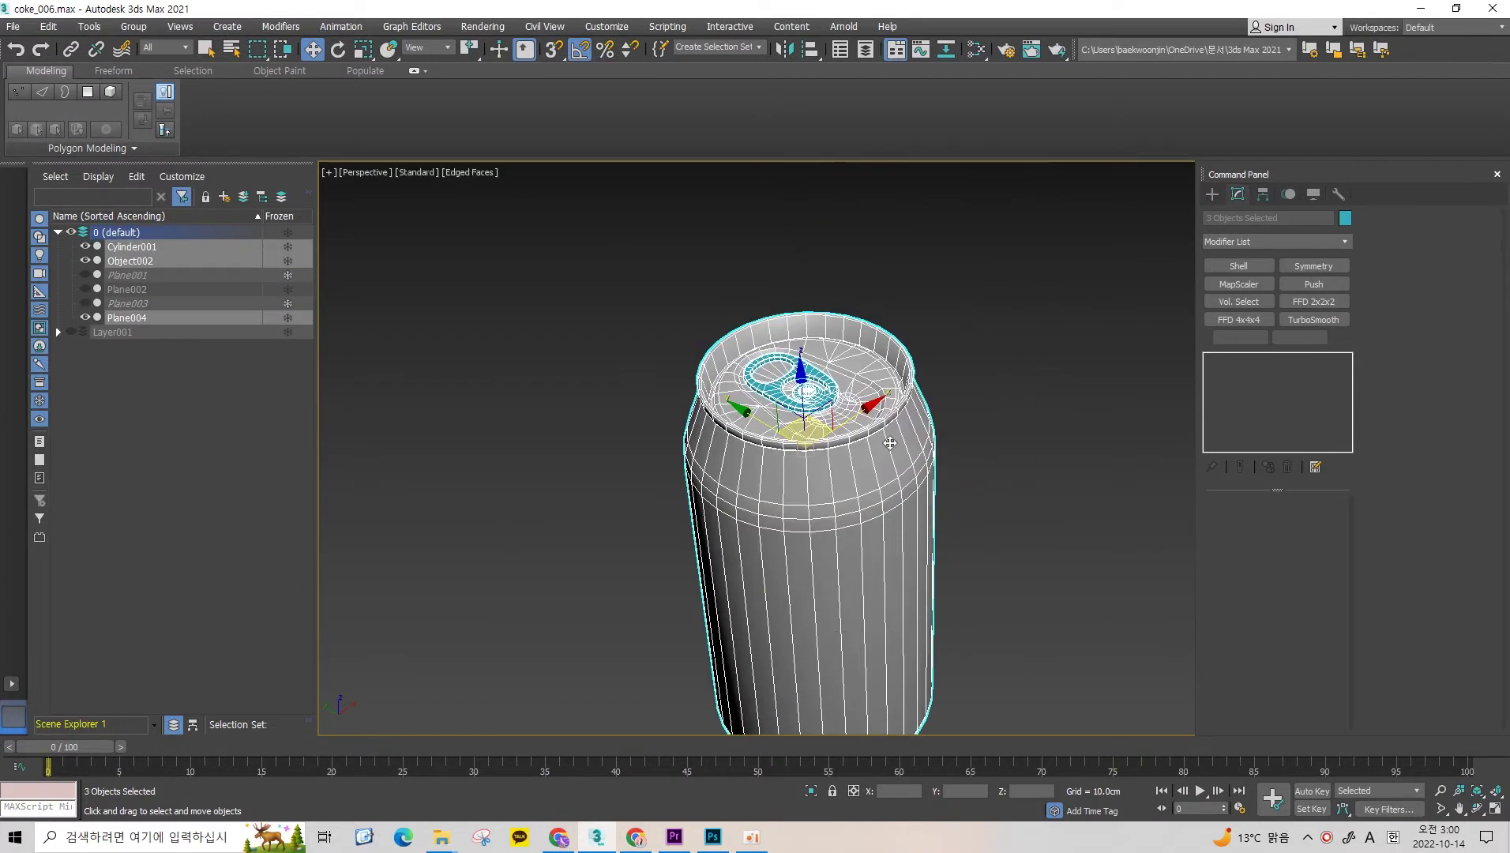
scroll(804, 417, up, 3)
click(804, 417)
Step: Try selecting the pull tab Plane004 and can body, orbiting to a level side view
key(ctrl+a)
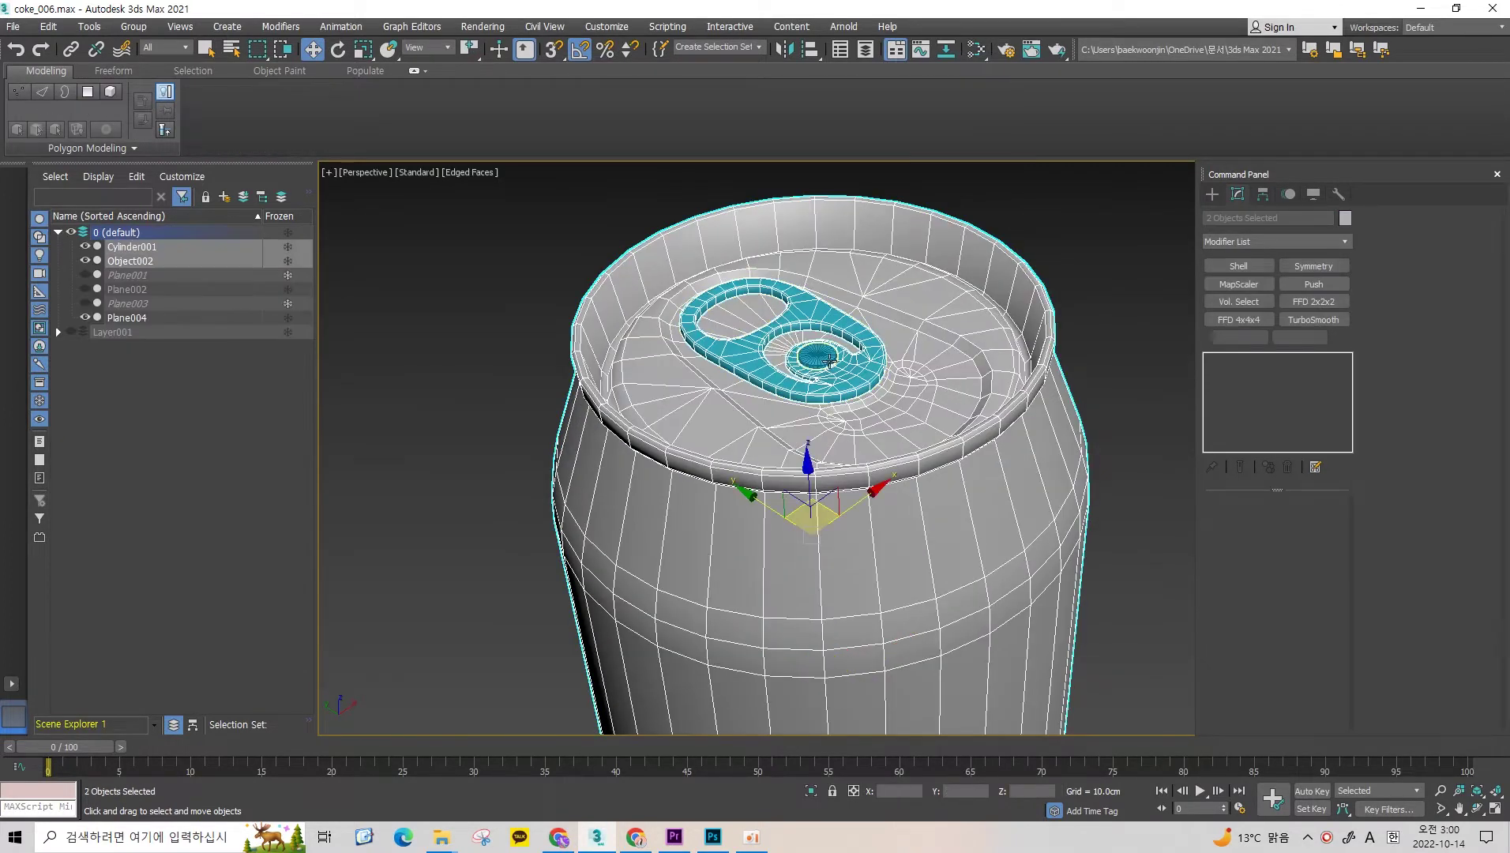
click(831, 361)
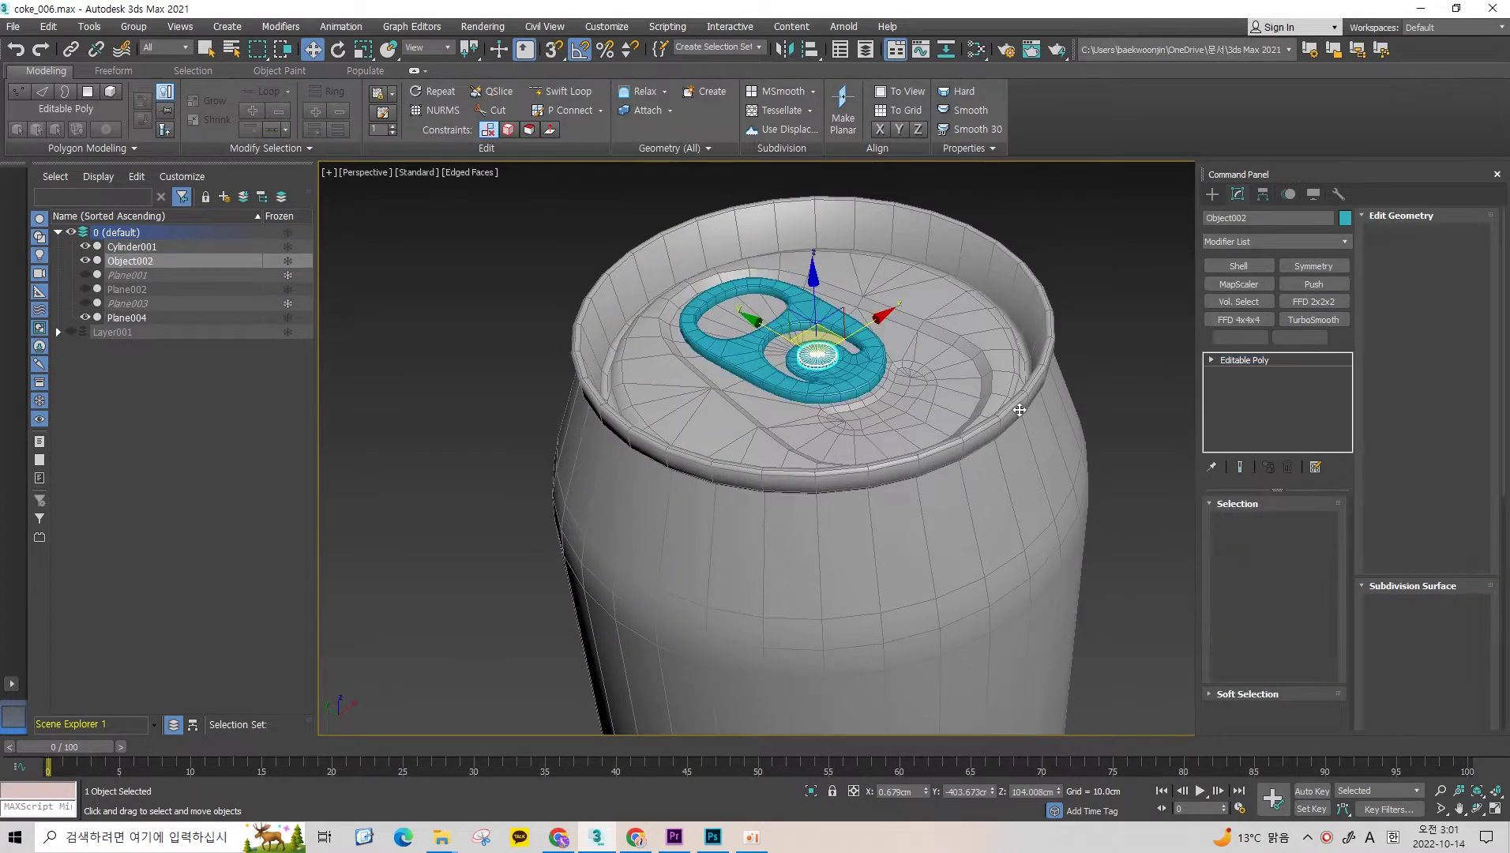
click(1012, 447)
scroll(962, 398, down, 3)
mouse_move(962, 398)
alt+middle_down()
mouse_move(944, 327)
mouse_move(861, 316)
mouse_move(801, 376)
alt+middle_up()
scroll(933, 361, up, 3)
scroll(846, 331, up, 2)
scroll(846, 332, up, 2)
scroll(846, 331, down, 3)
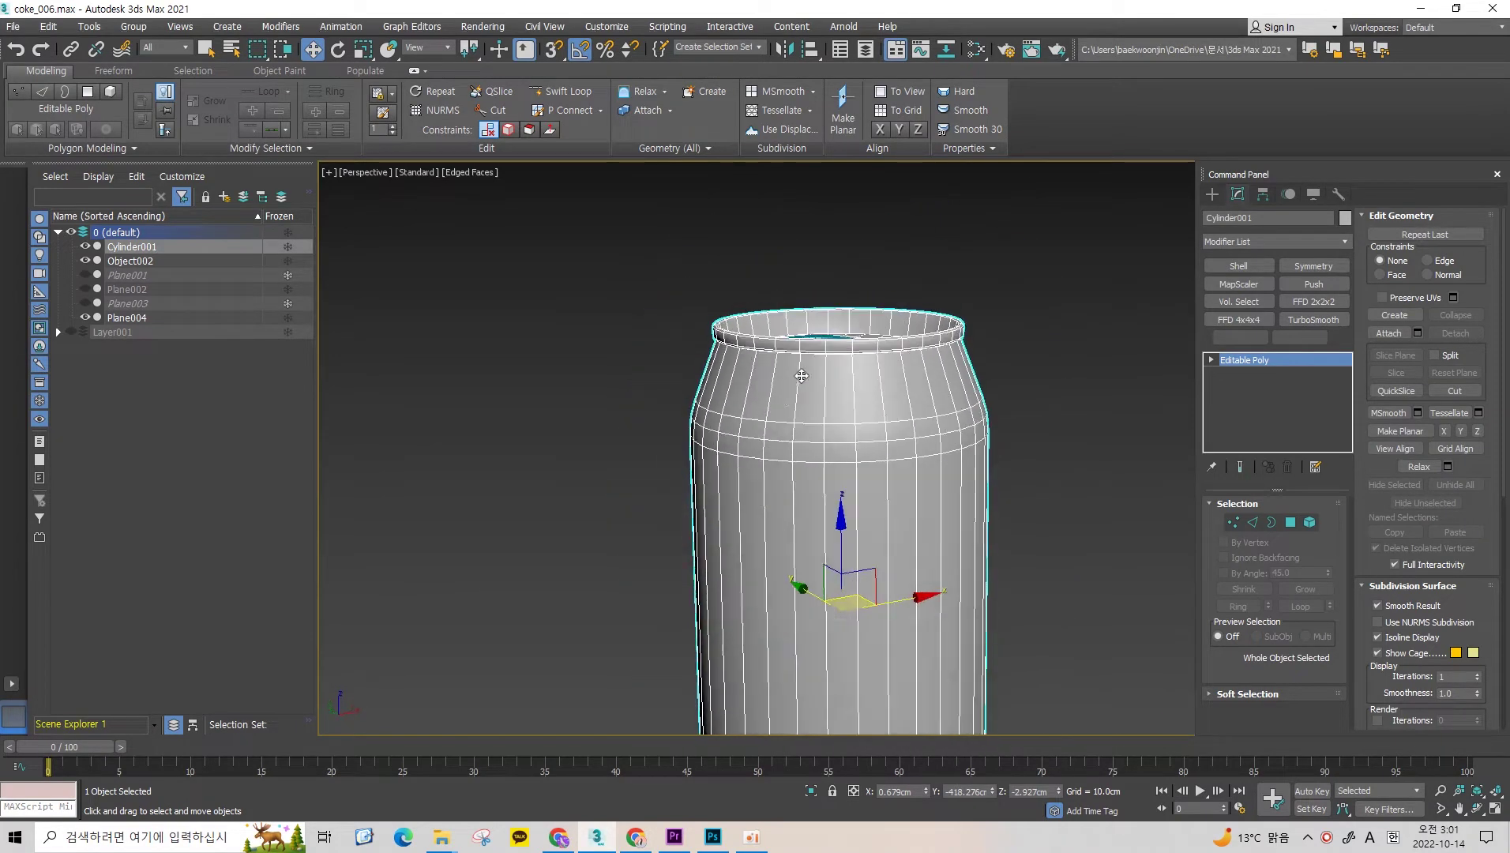
scroll(787, 408, down, 2)
scroll(778, 352, down, 1)
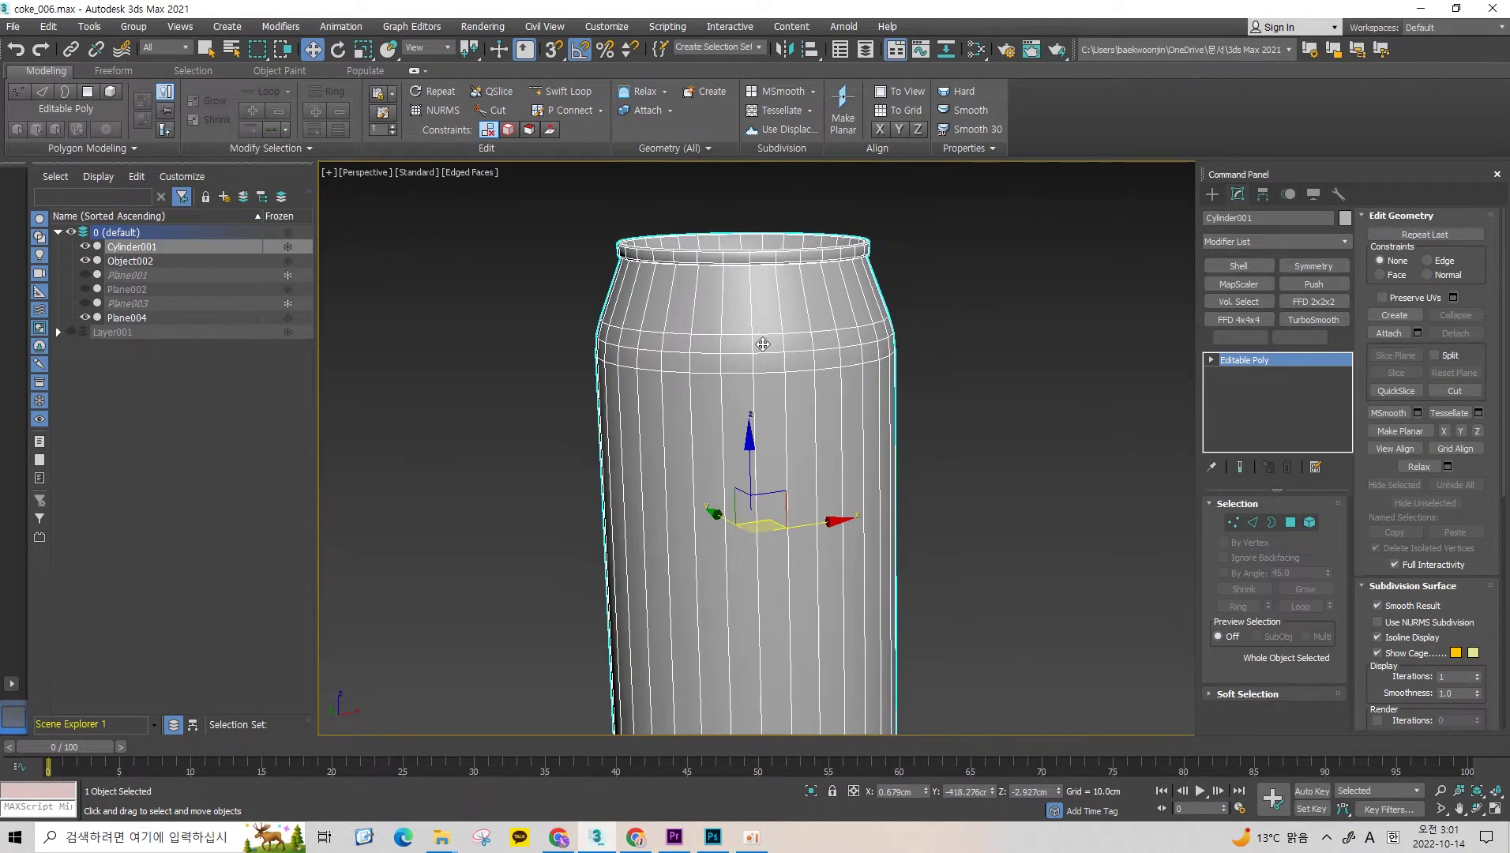
scroll(778, 347, down, 1)
scroll(778, 347, up, 3)
mouse_move(779, 347)
middle_down()
mouse_move(722, 379)
mouse_move(818, 381)
mouse_move(910, 295)
middle_up()
scroll(711, 419, down, 4)
Step: Clear the selection and select only the can body, Cylinder001
key(ctrl+d)
click(763, 384)
key(ctrl+a)
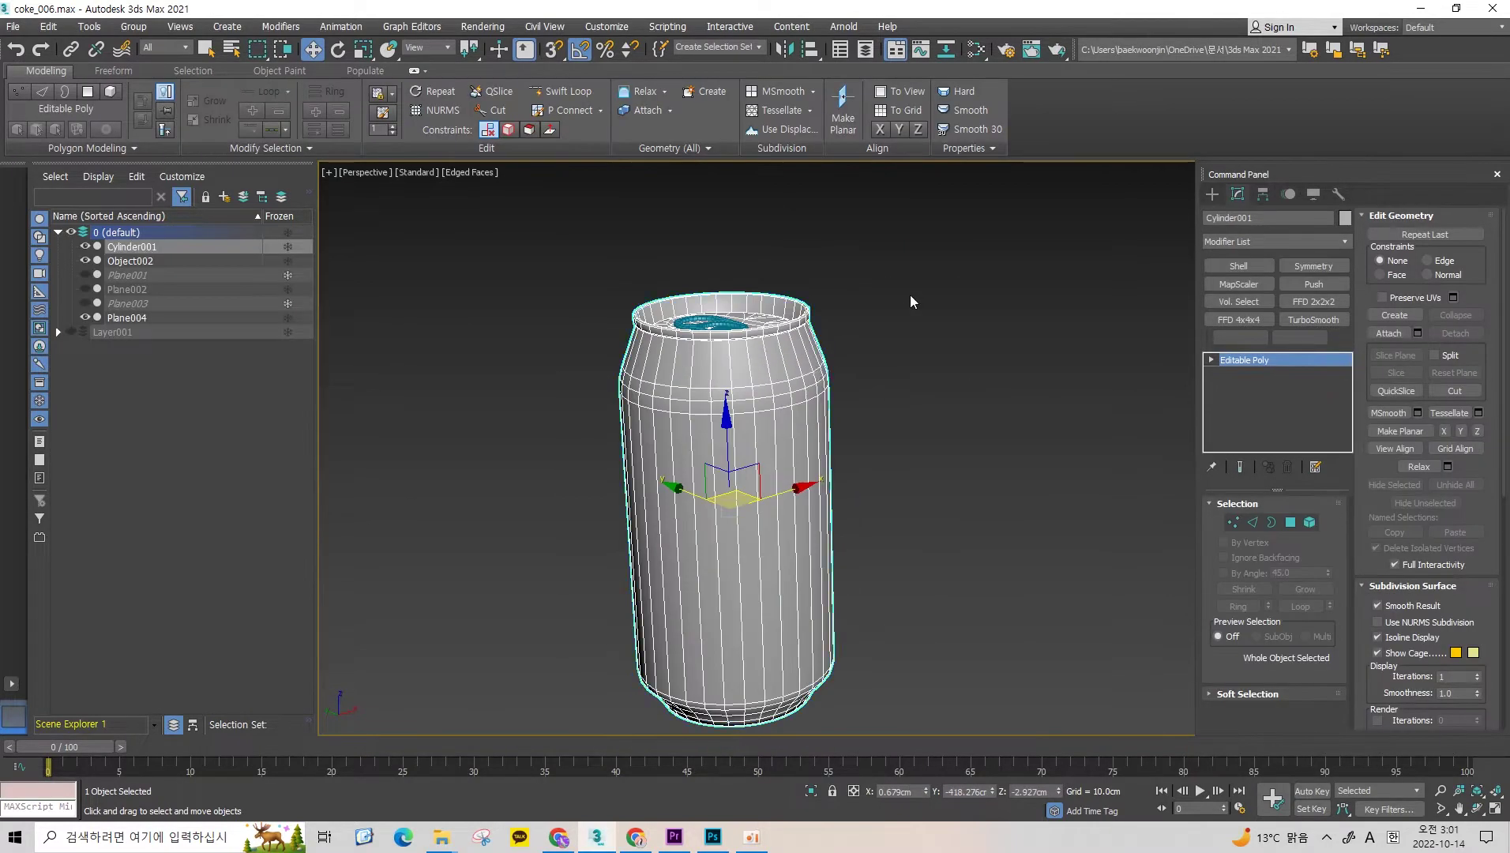
click(791, 347)
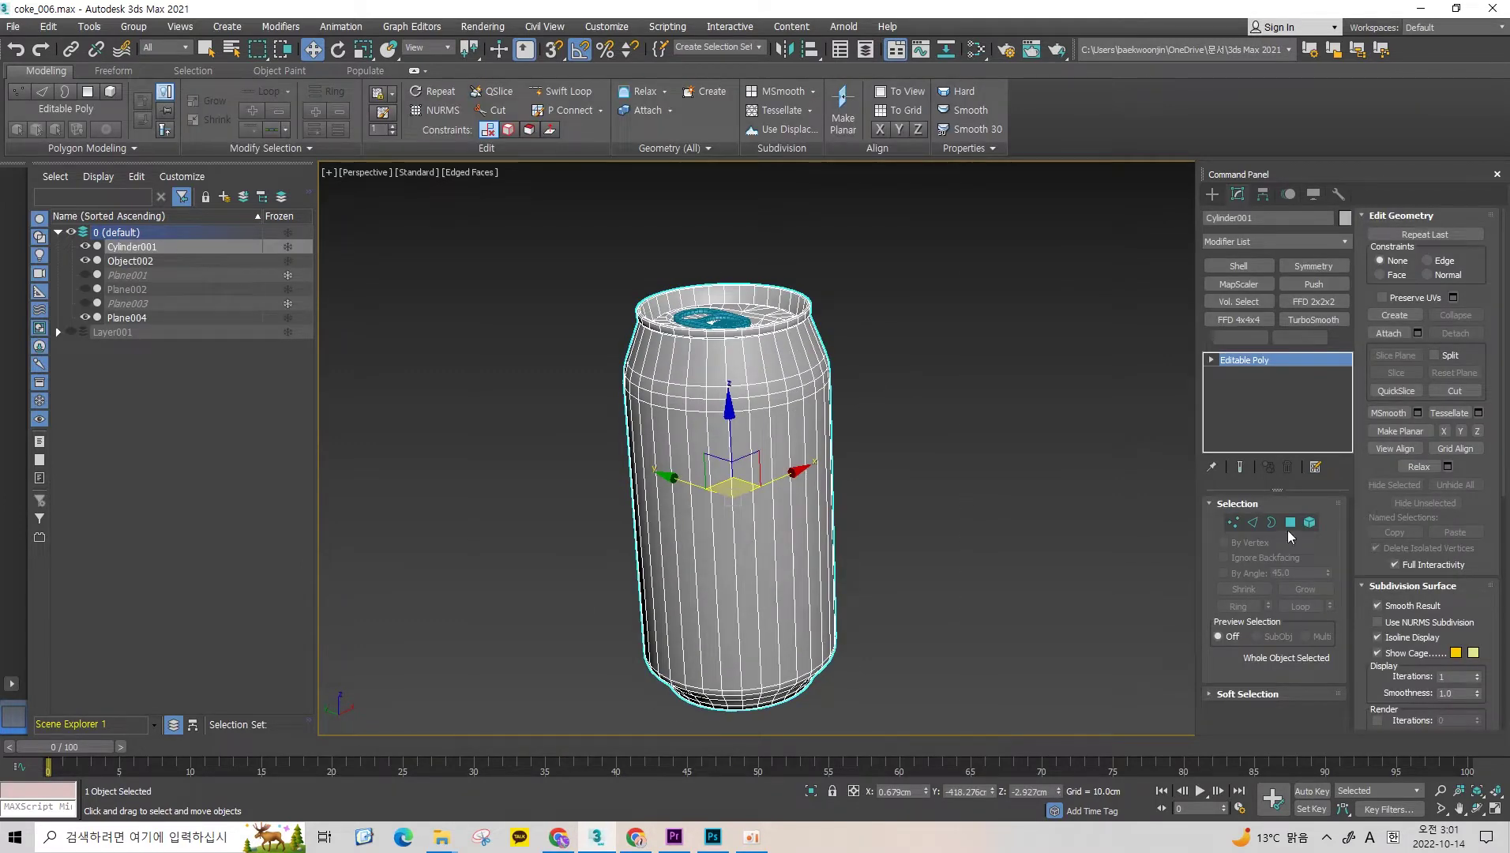
Step: Select all 780 can-body polygons, clear their smoothing groups and assign smoothing group 1
click(1290, 524)
scroll(1436, 527, down, 3)
scroll(1435, 527, down, 5)
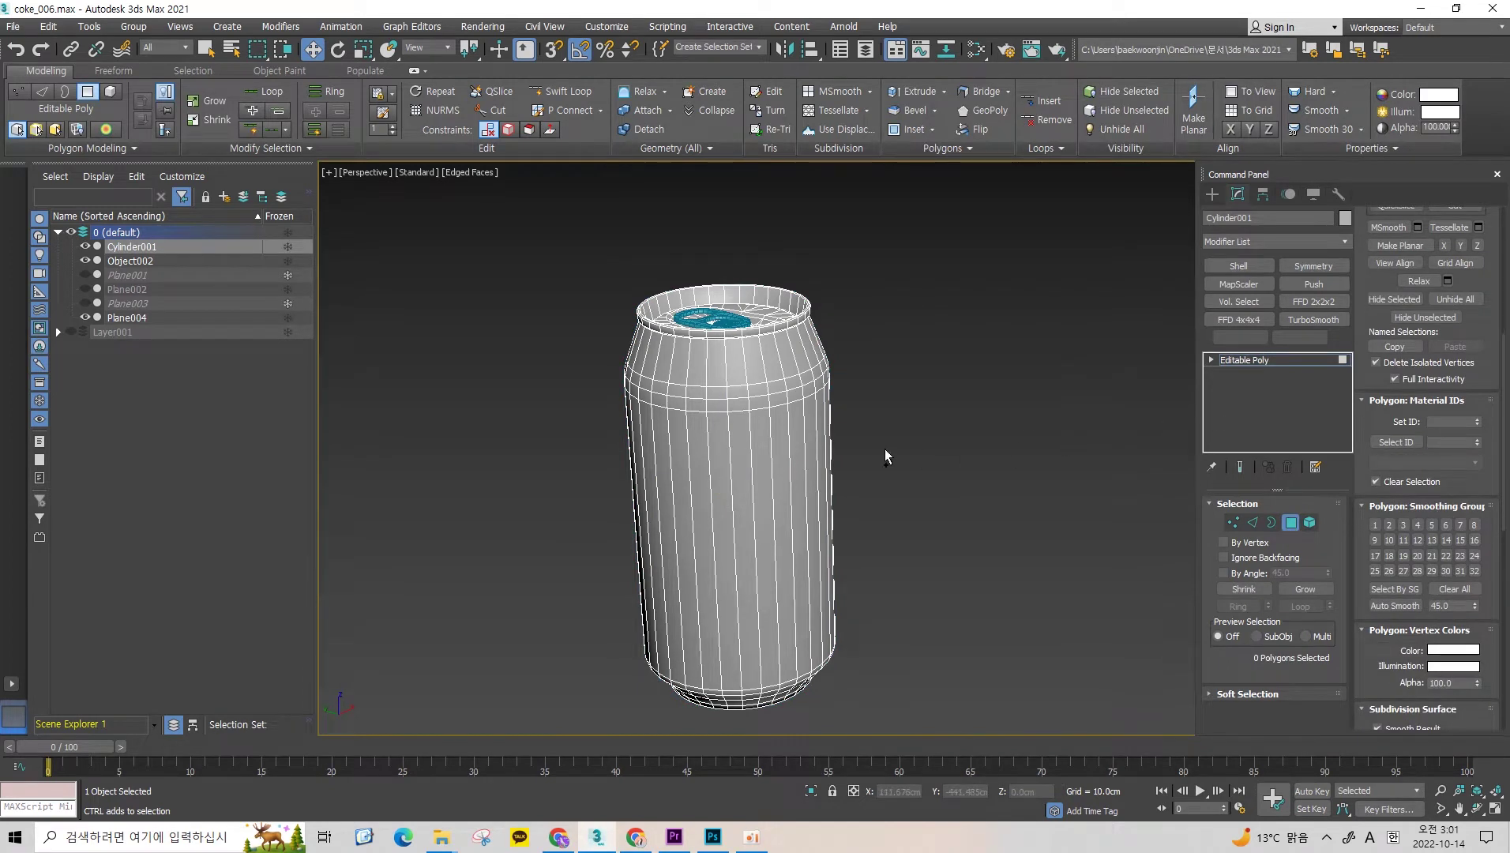
key(ctrl+a)
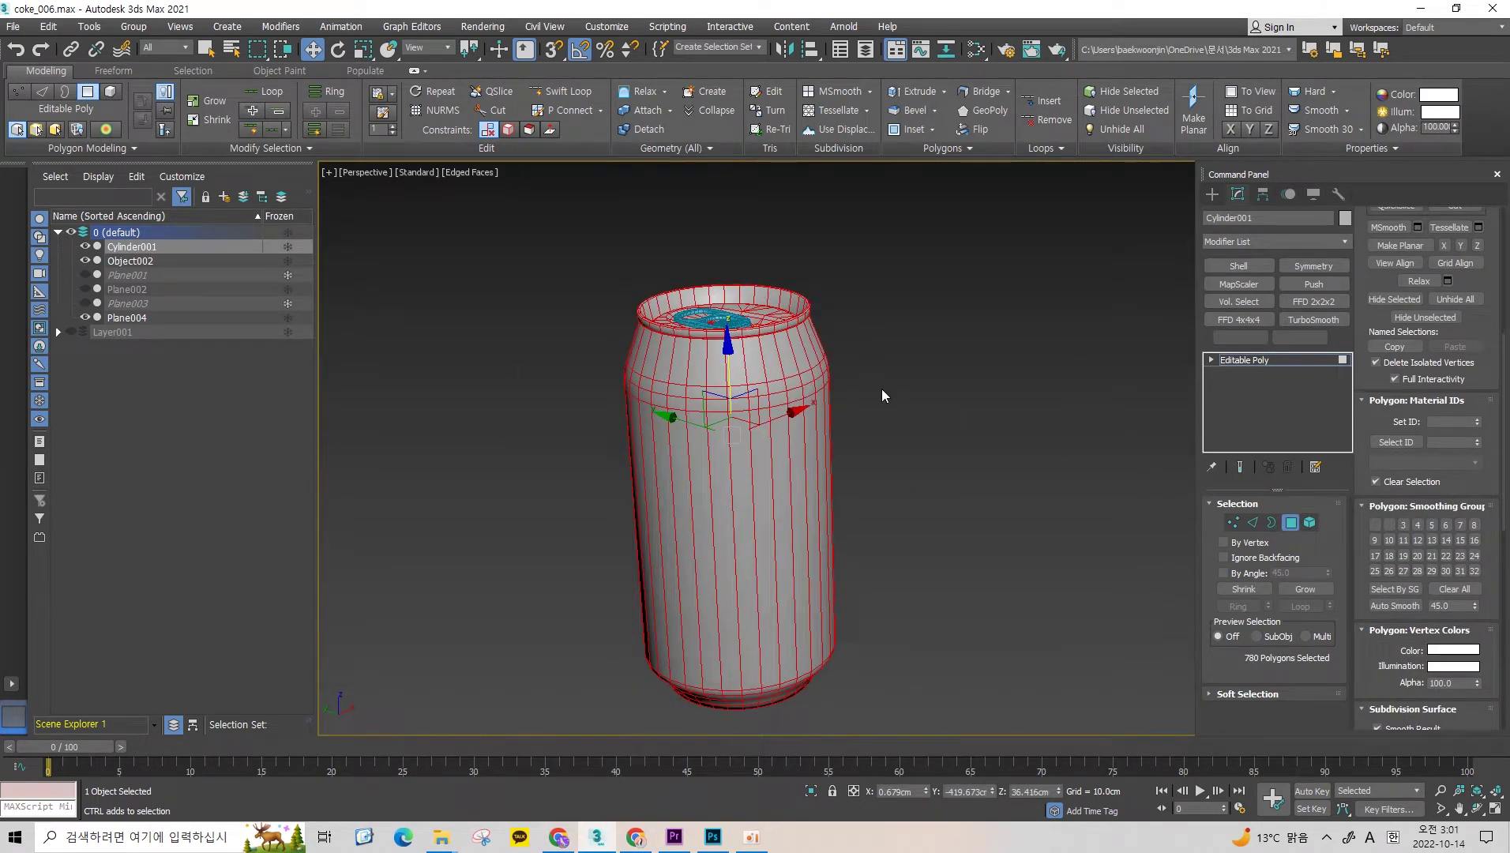
key(F2)
scroll(783, 380, up, 3)
scroll(783, 380, down, 3)
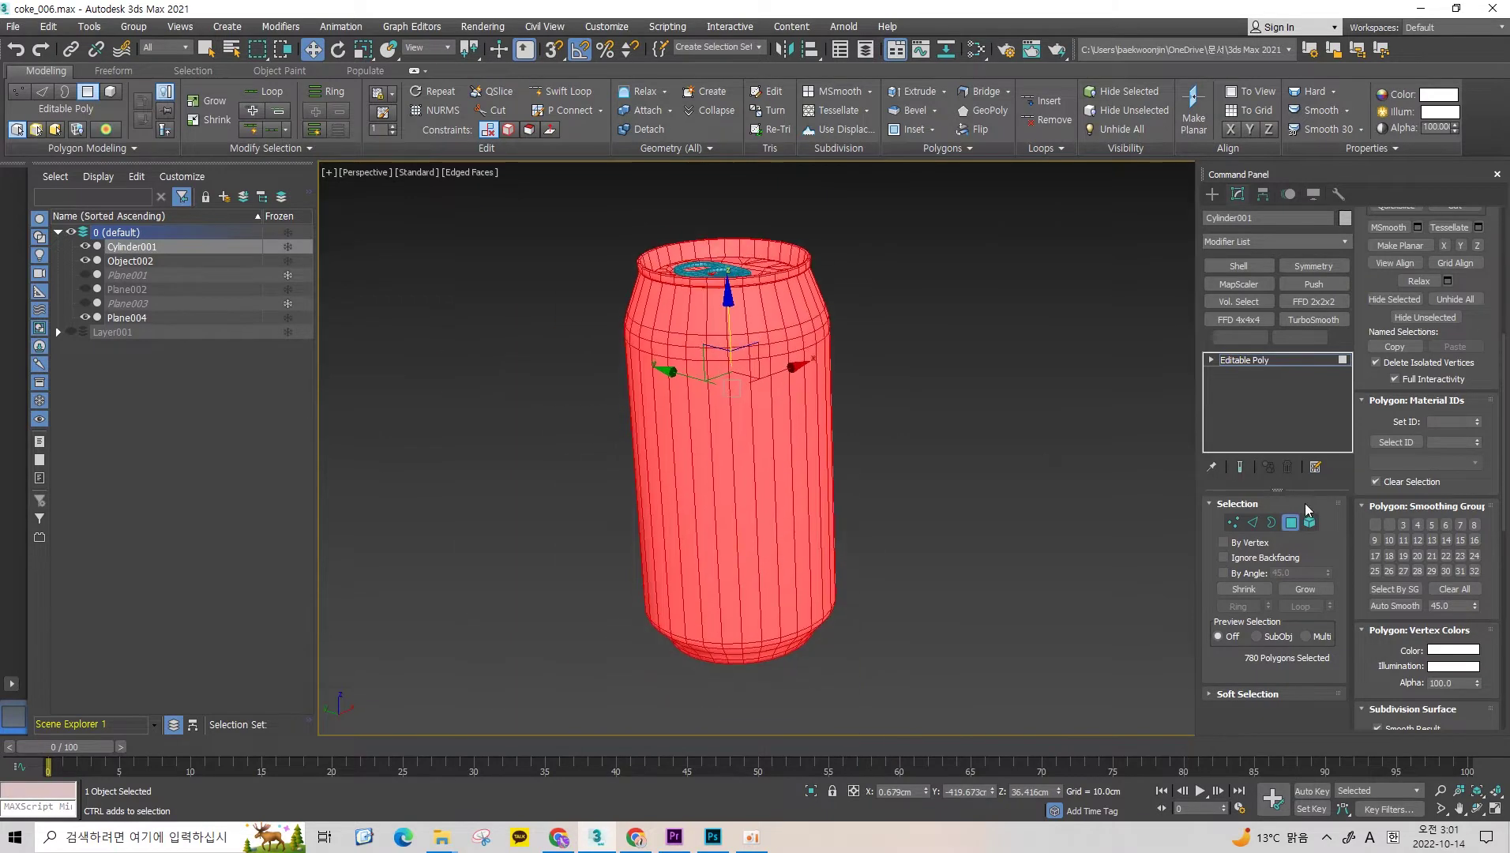
click(1446, 591)
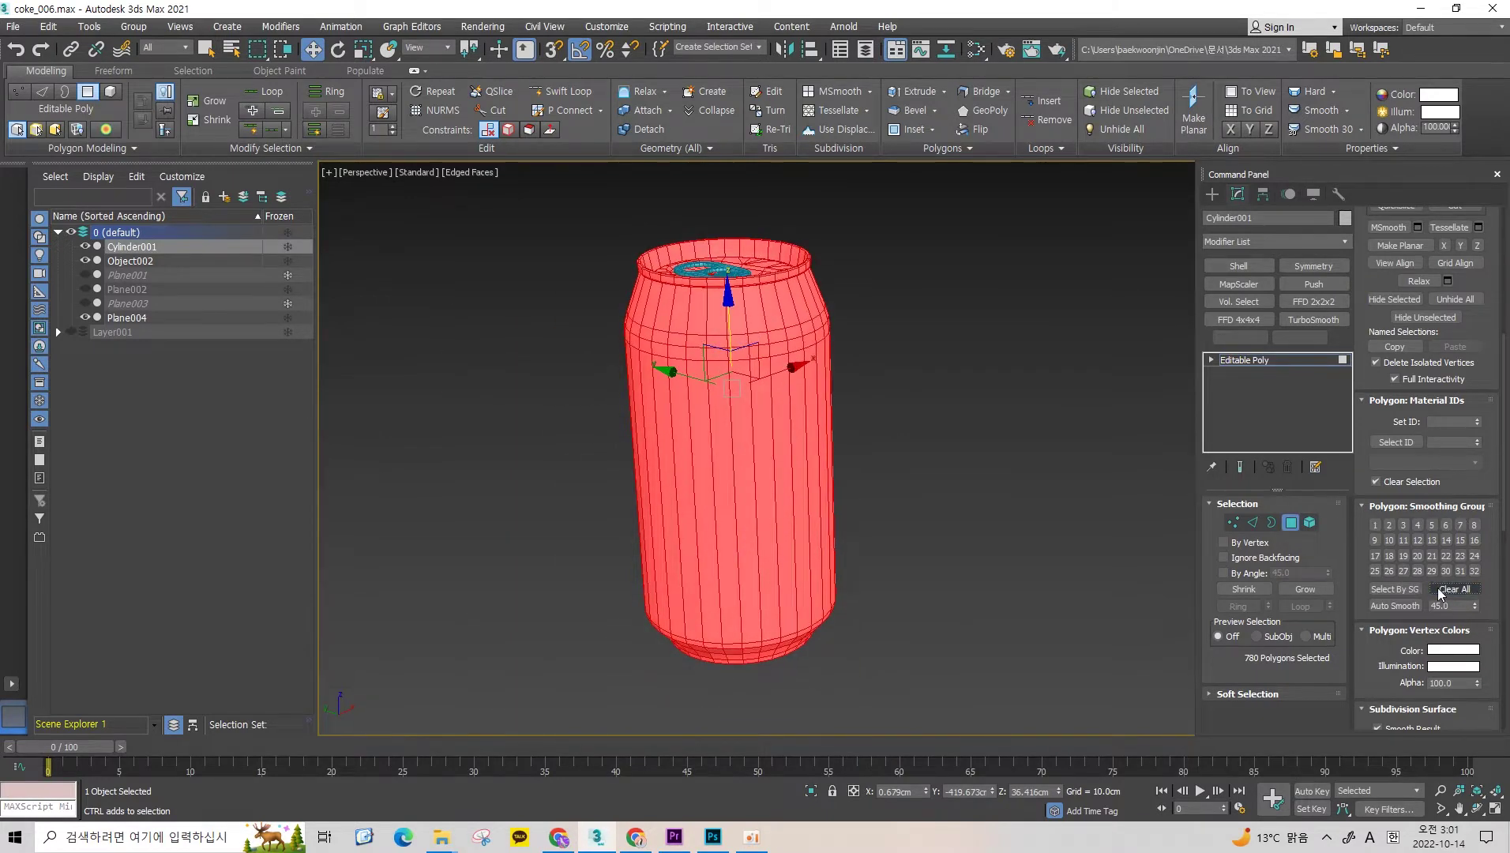
click(1375, 525)
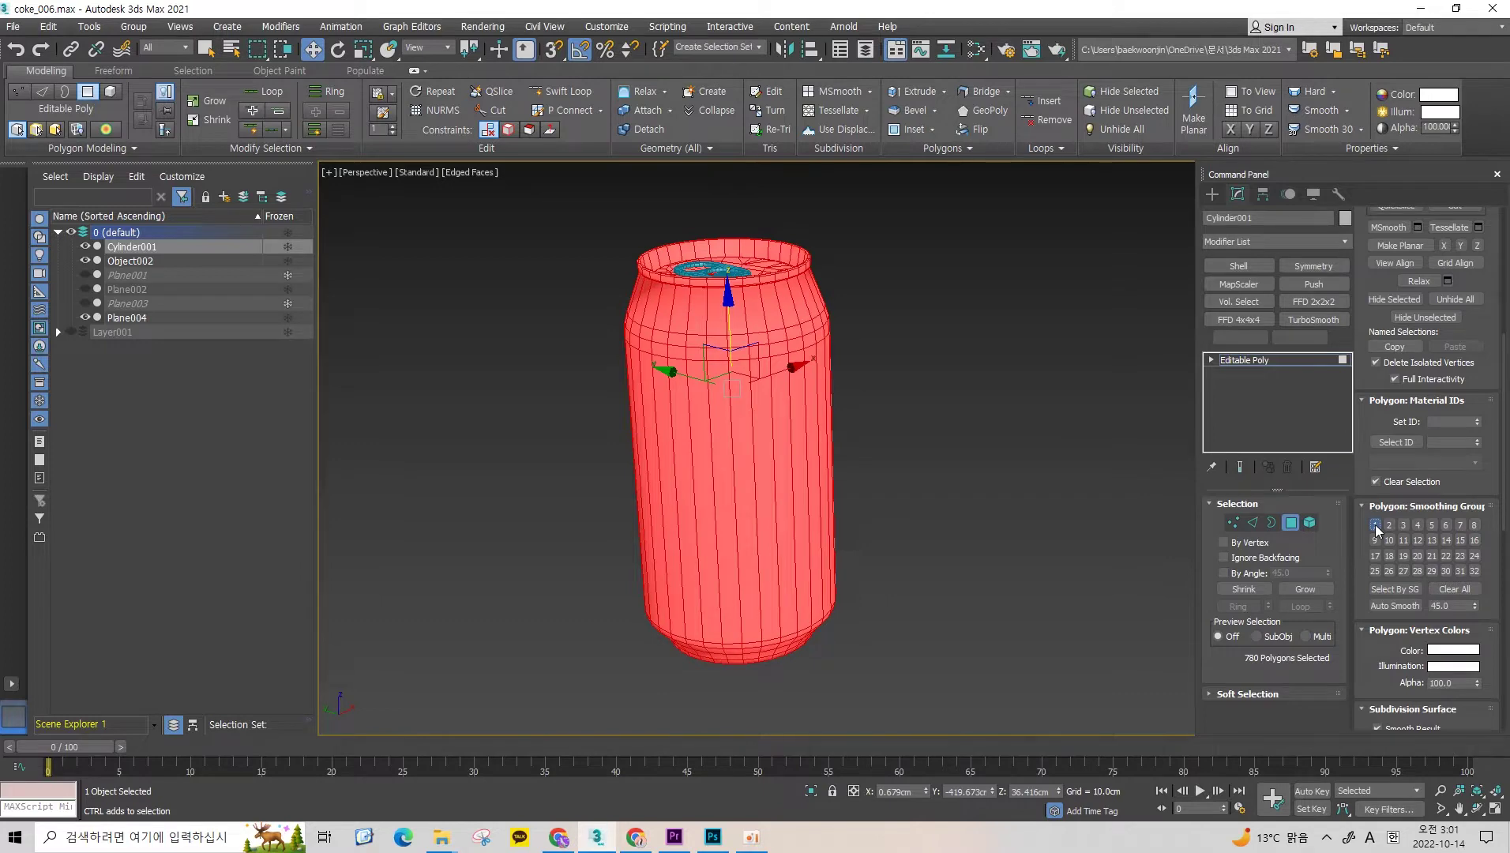
click(1001, 361)
scroll(711, 358, up, 5)
scroll(712, 358, down, 2)
scroll(797, 300, up, 3)
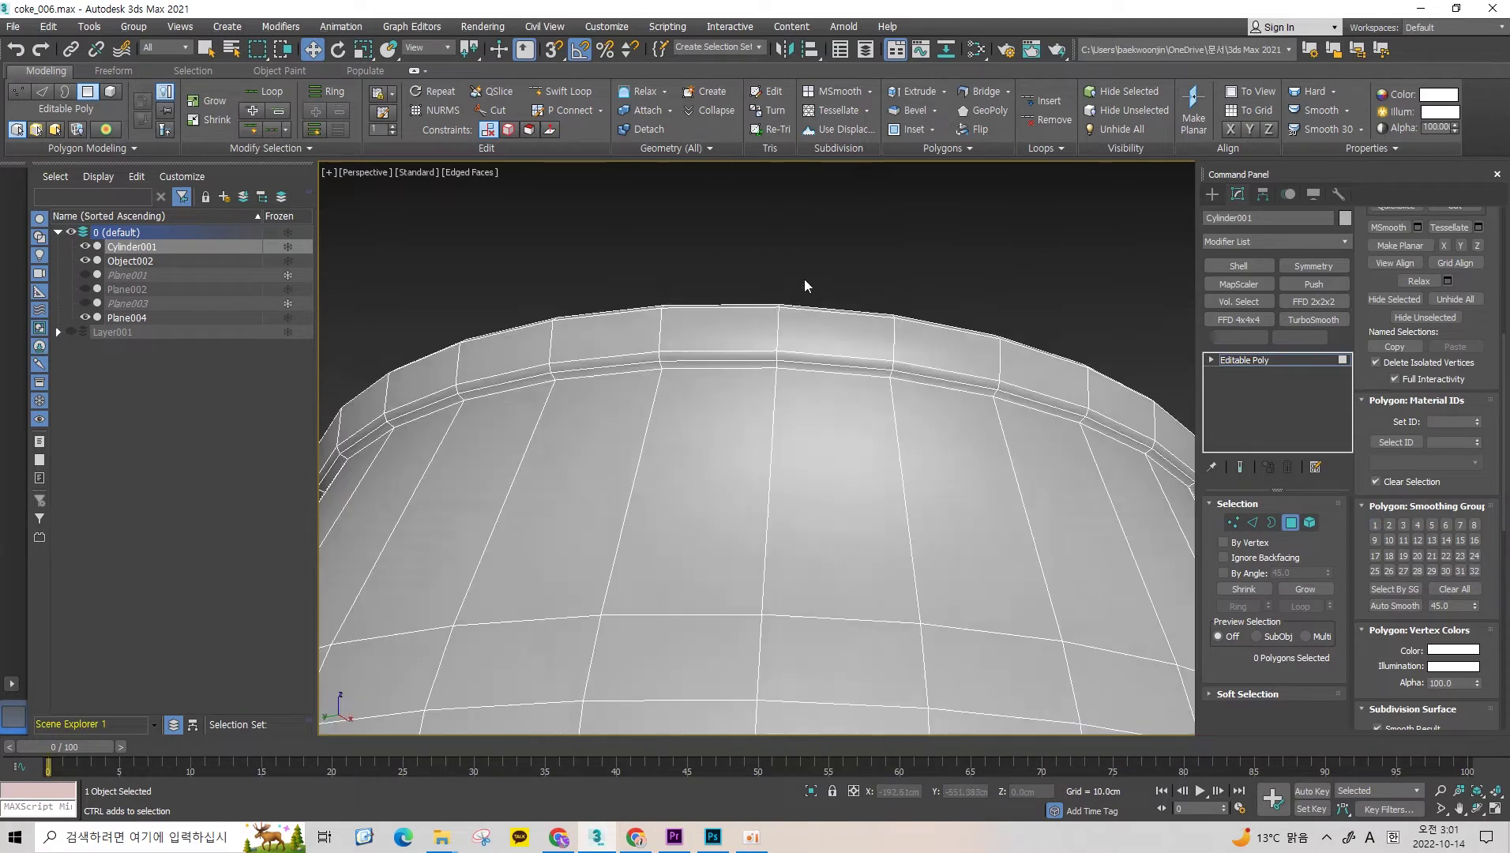
scroll(782, 347, down, 4)
alt+middle_drag(778, 348, 778, 316)
scroll(752, 414, up, 3)
alt+middle_drag(752, 415, 801, 420)
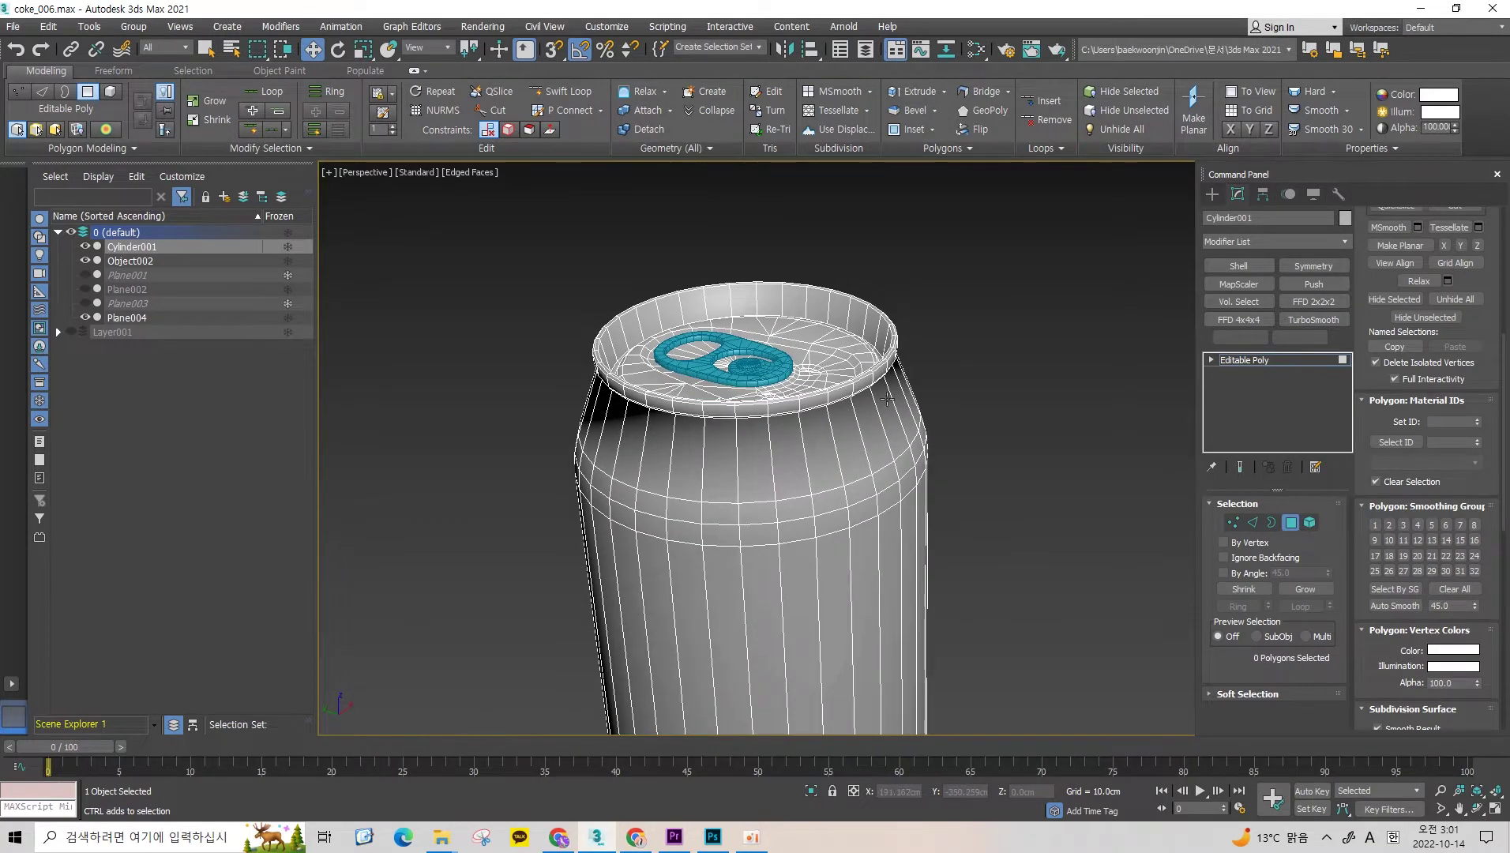
mouse_move(888, 400)
alt+middle_down()
mouse_move(728, 425)
mouse_move(665, 387)
mouse_move(701, 340)
mouse_move(690, 441)
mouse_move(647, 356)
mouse_move(536, 368)
mouse_move(580, 385)
mouse_move(600, 421)
mouse_move(586, 412)
alt+middle_up()
scroll(664, 387, down, 3)
scroll(708, 408, up, 4)
scroll(632, 332, up, 4)
scroll(620, 320, up, 4)
scroll(536, 356, down, 4)
scroll(557, 378, up, 3)
scroll(560, 381, up, 2)
scroll(580, 385, up, 3)
scroll(584, 391, up, 2)
scroll(600, 421, down, 3)
scroll(584, 411, up, 2)
scroll(583, 411, up, 2)
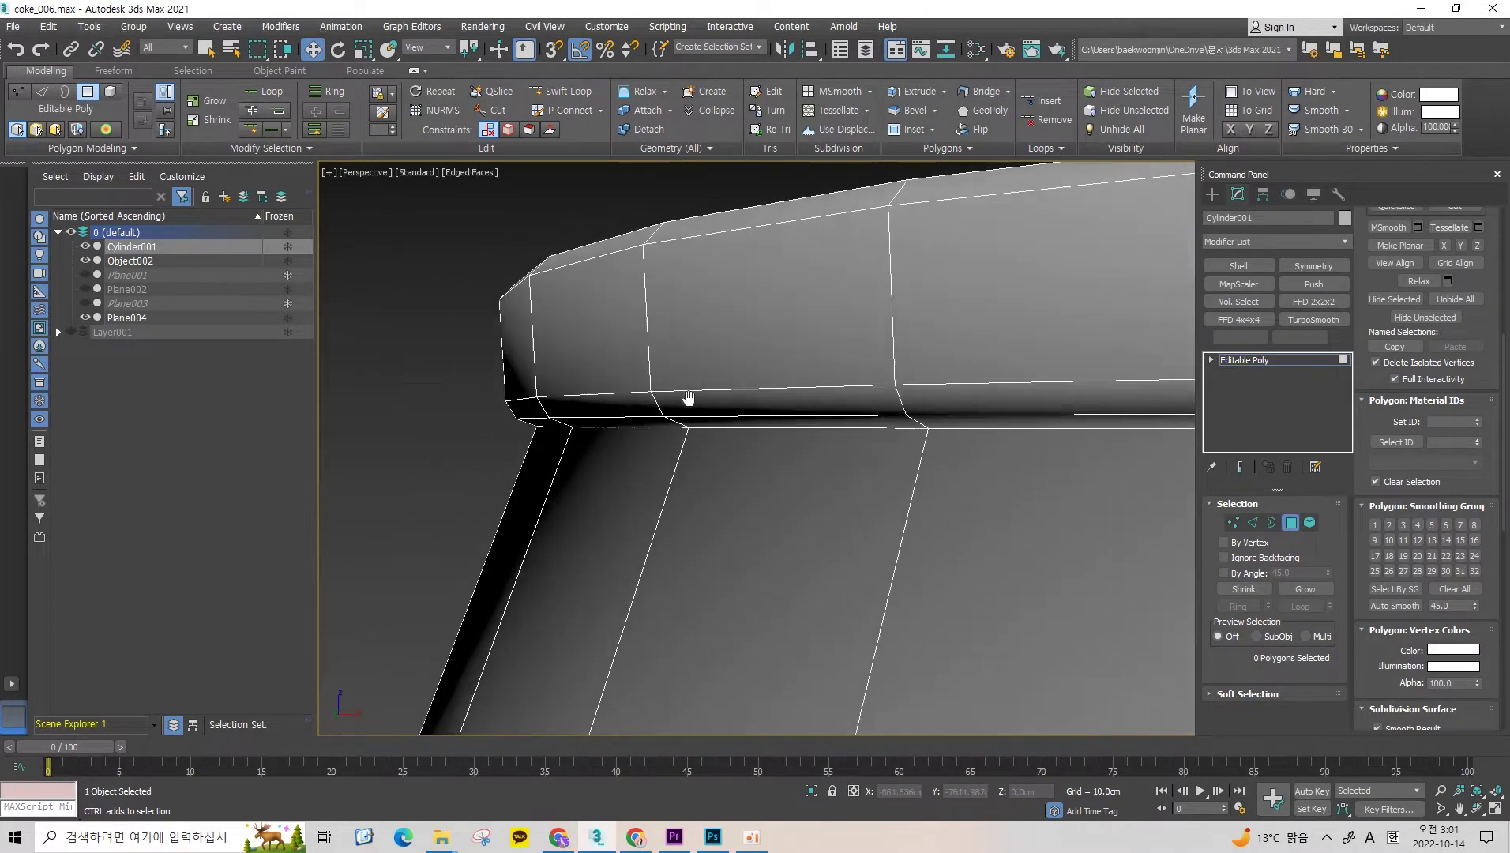
alt+middle_drag(688, 398, 664, 403)
scroll(657, 400, up, 2)
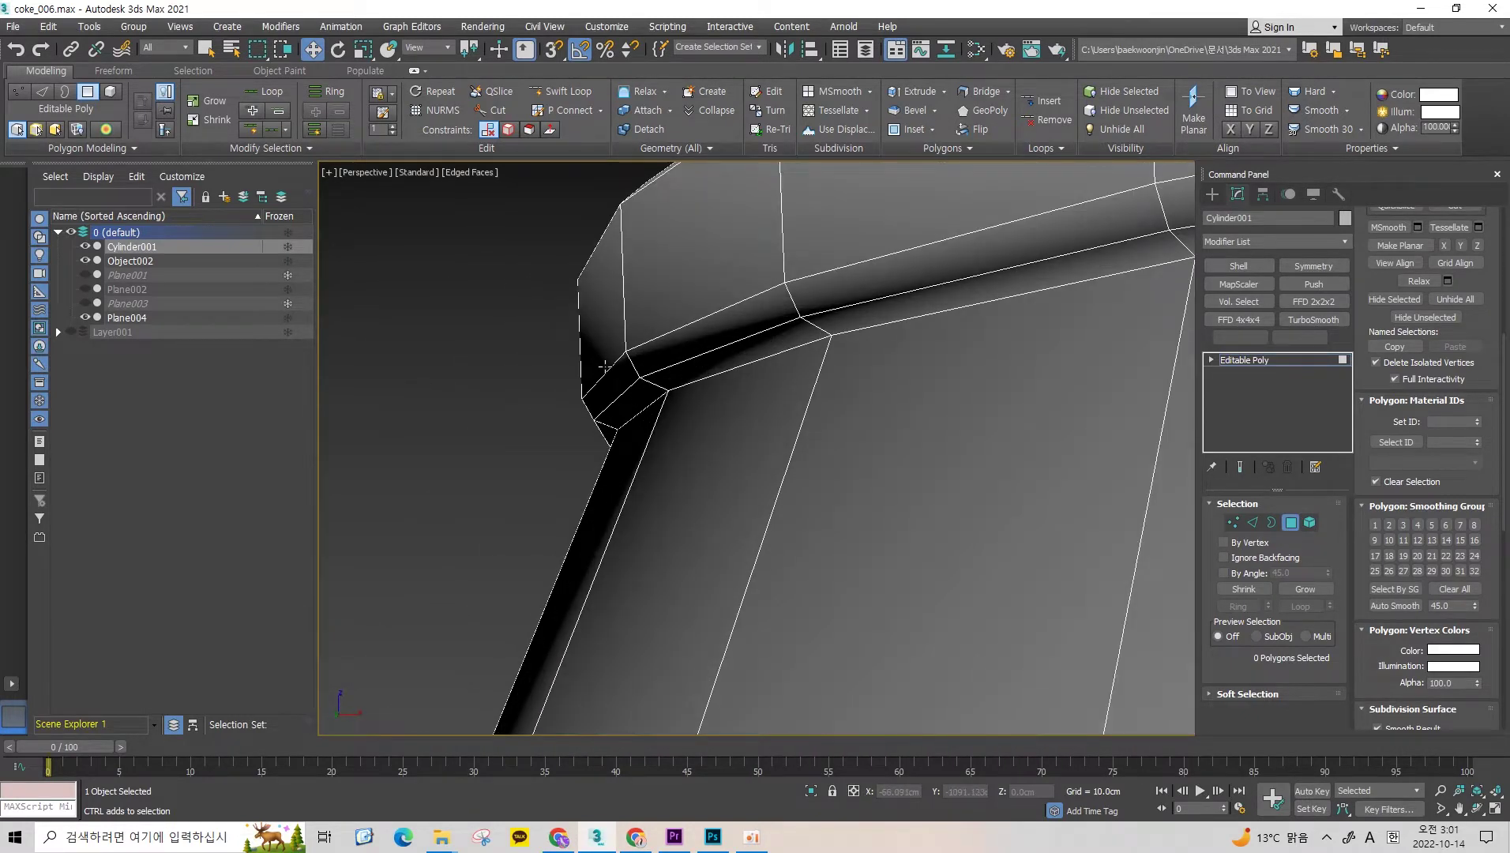
scroll(655, 410, down, 5)
scroll(715, 426, up, 2)
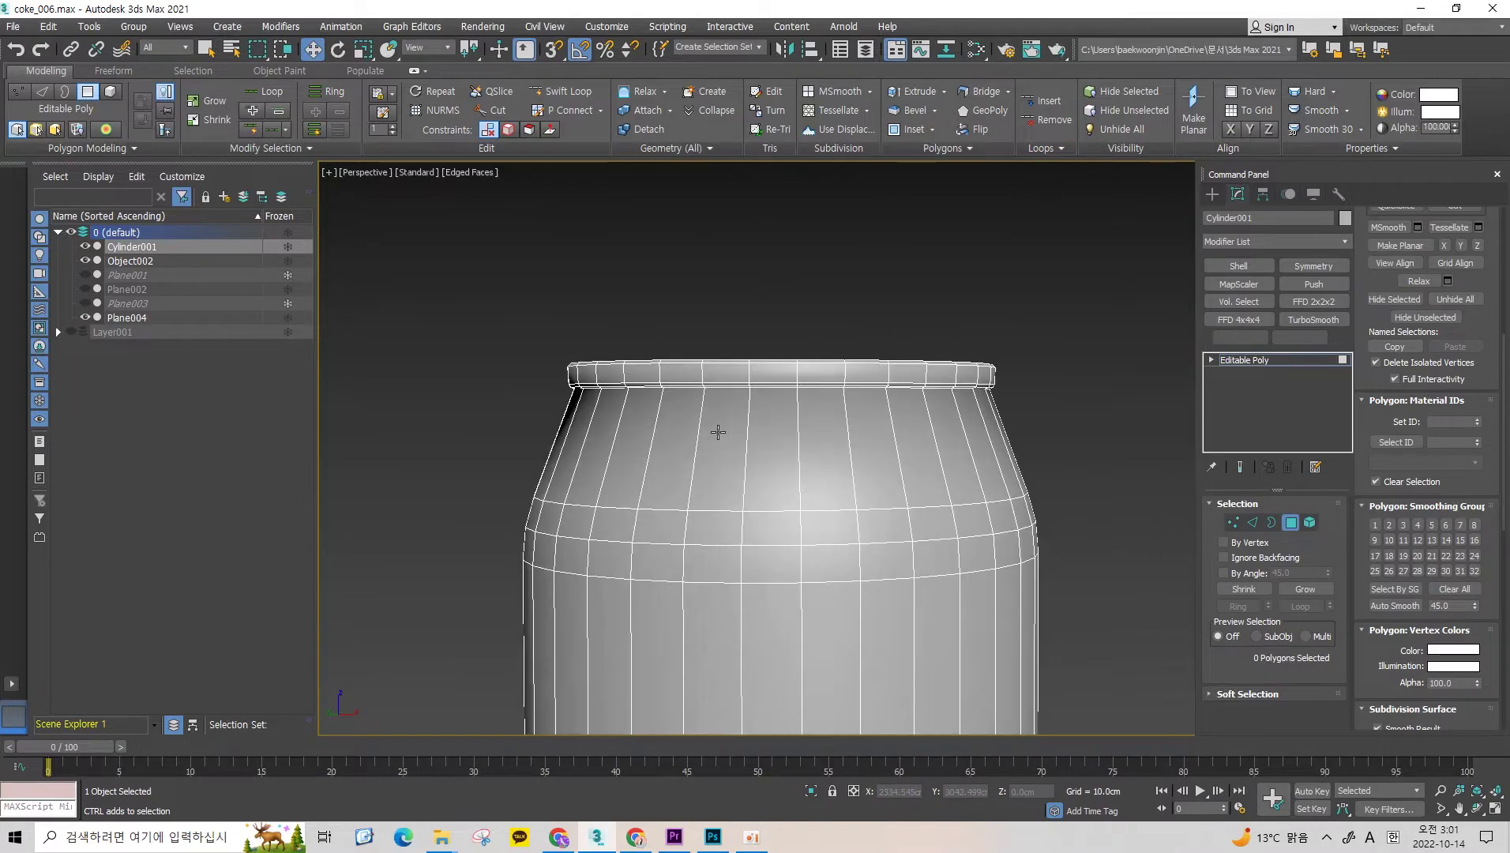
scroll(647, 386, up, 1)
scroll(647, 386, up, 2)
scroll(624, 393, up, 2)
scroll(578, 406, up, 1)
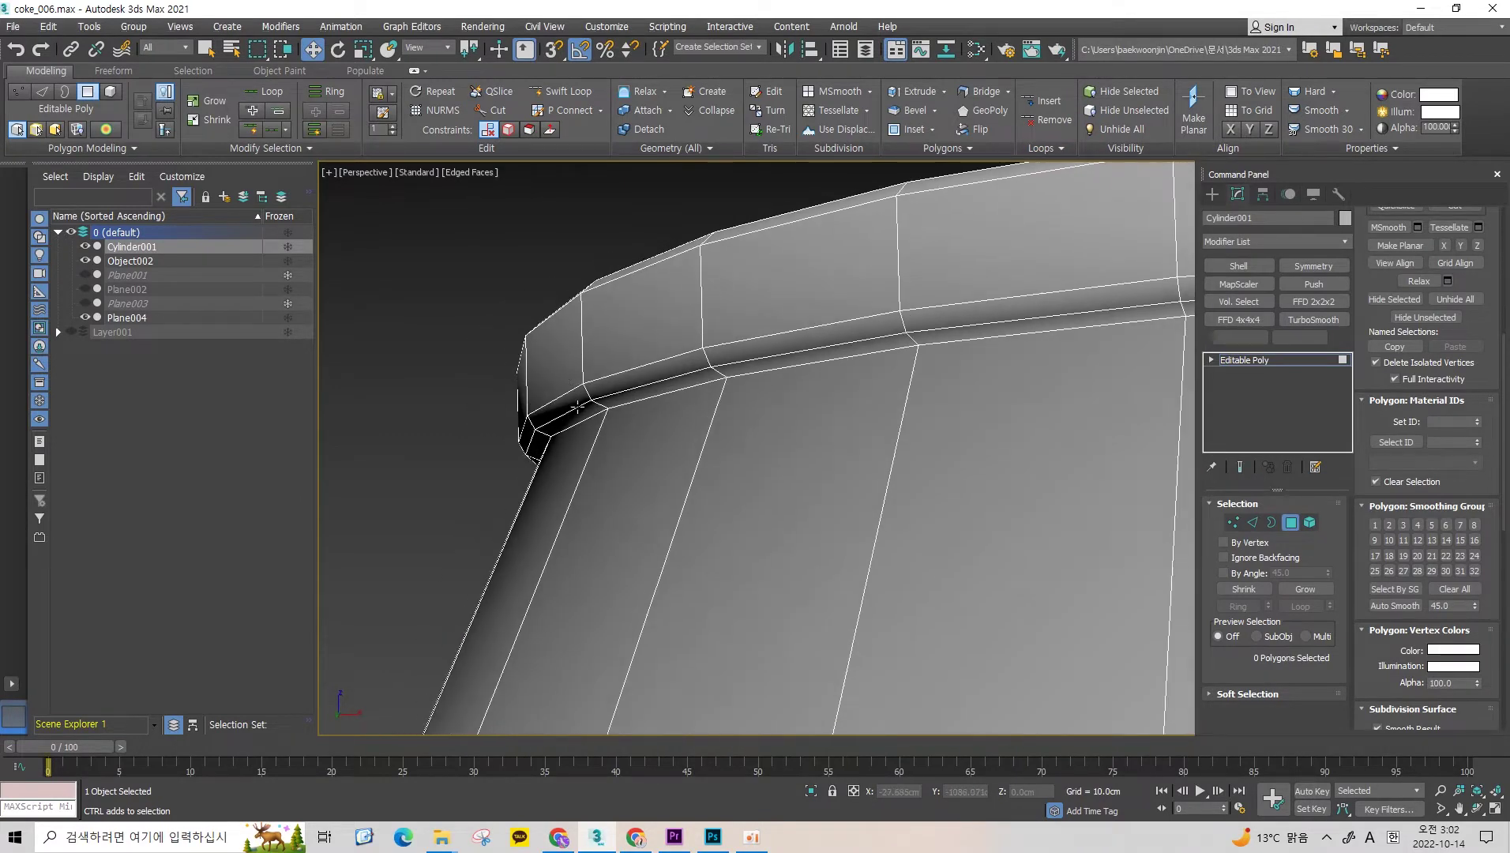
scroll(567, 413, down, 4)
scroll(567, 395, up, 3)
scroll(567, 380, up, 1)
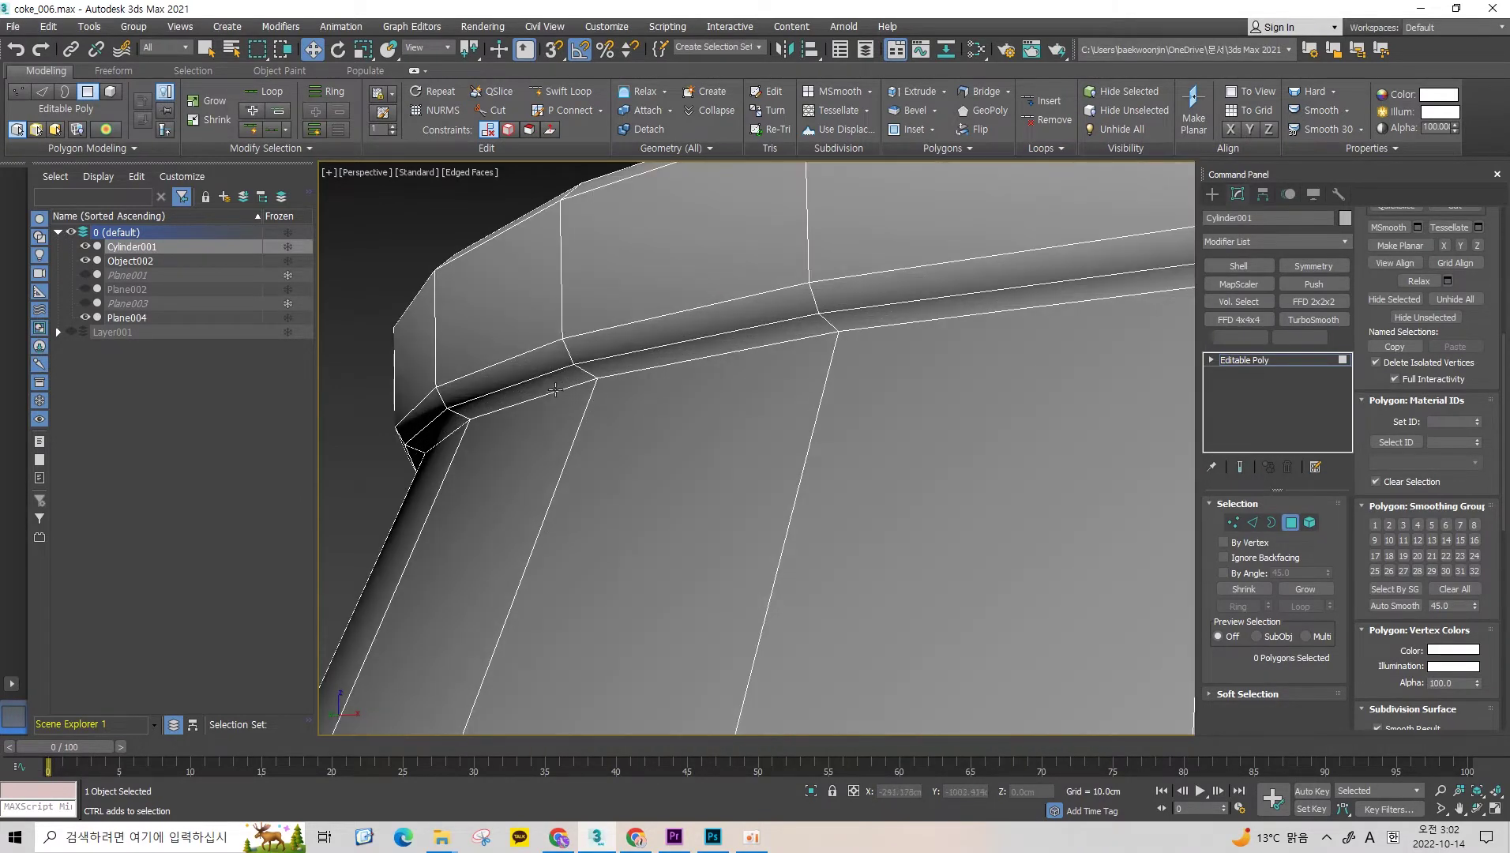
scroll(567, 380, down, 3)
scroll(566, 356, down, 1)
scroll(644, 338, up, 3)
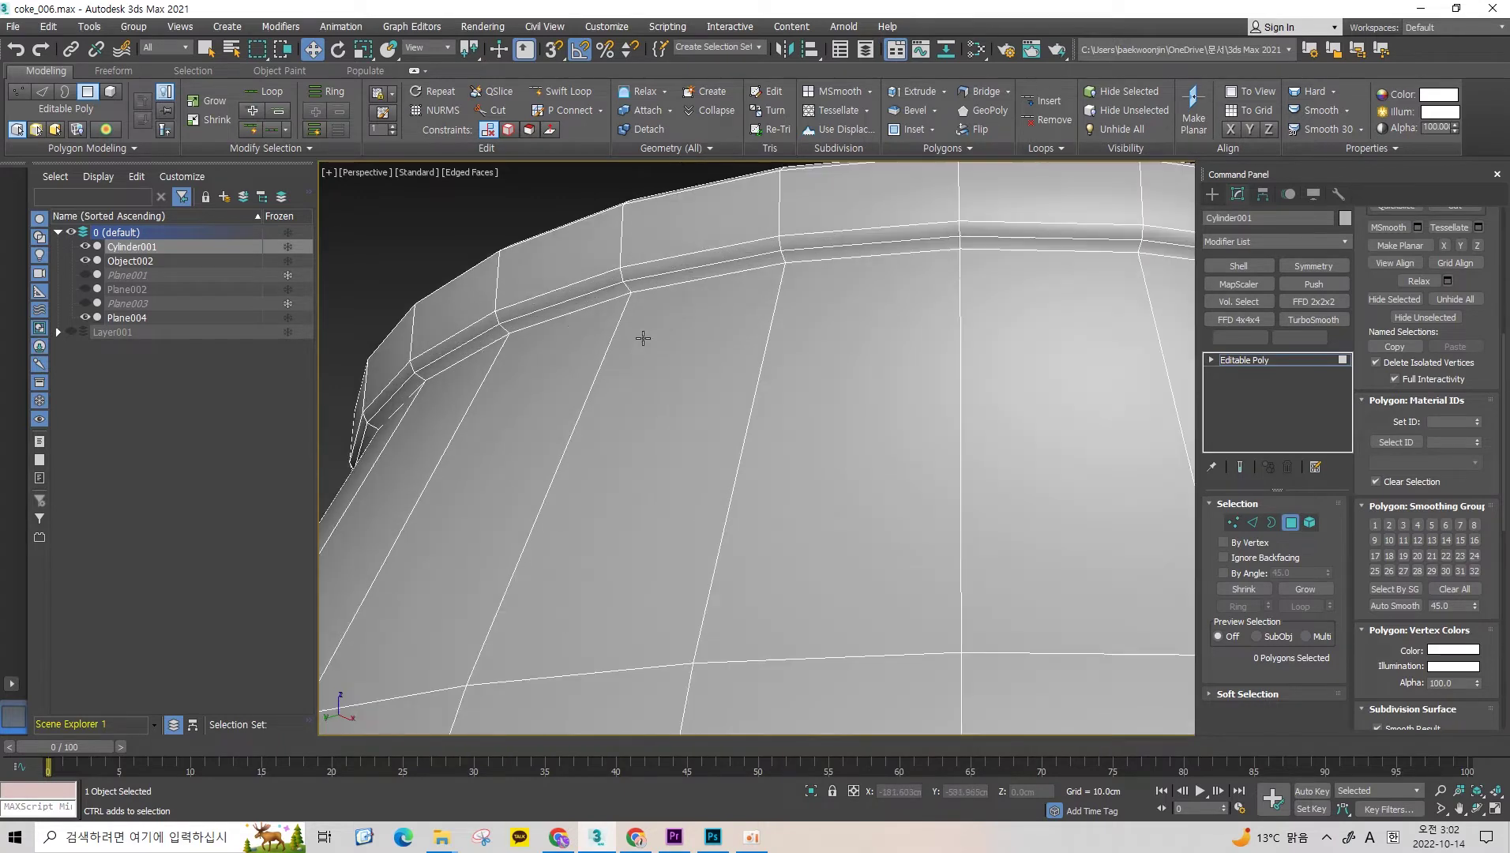
scroll(570, 300, up, 1)
Step: Select the rim groove polygon loop, clear its smoothing groups and assign group 2
click(570, 296)
shift+click(738, 253)
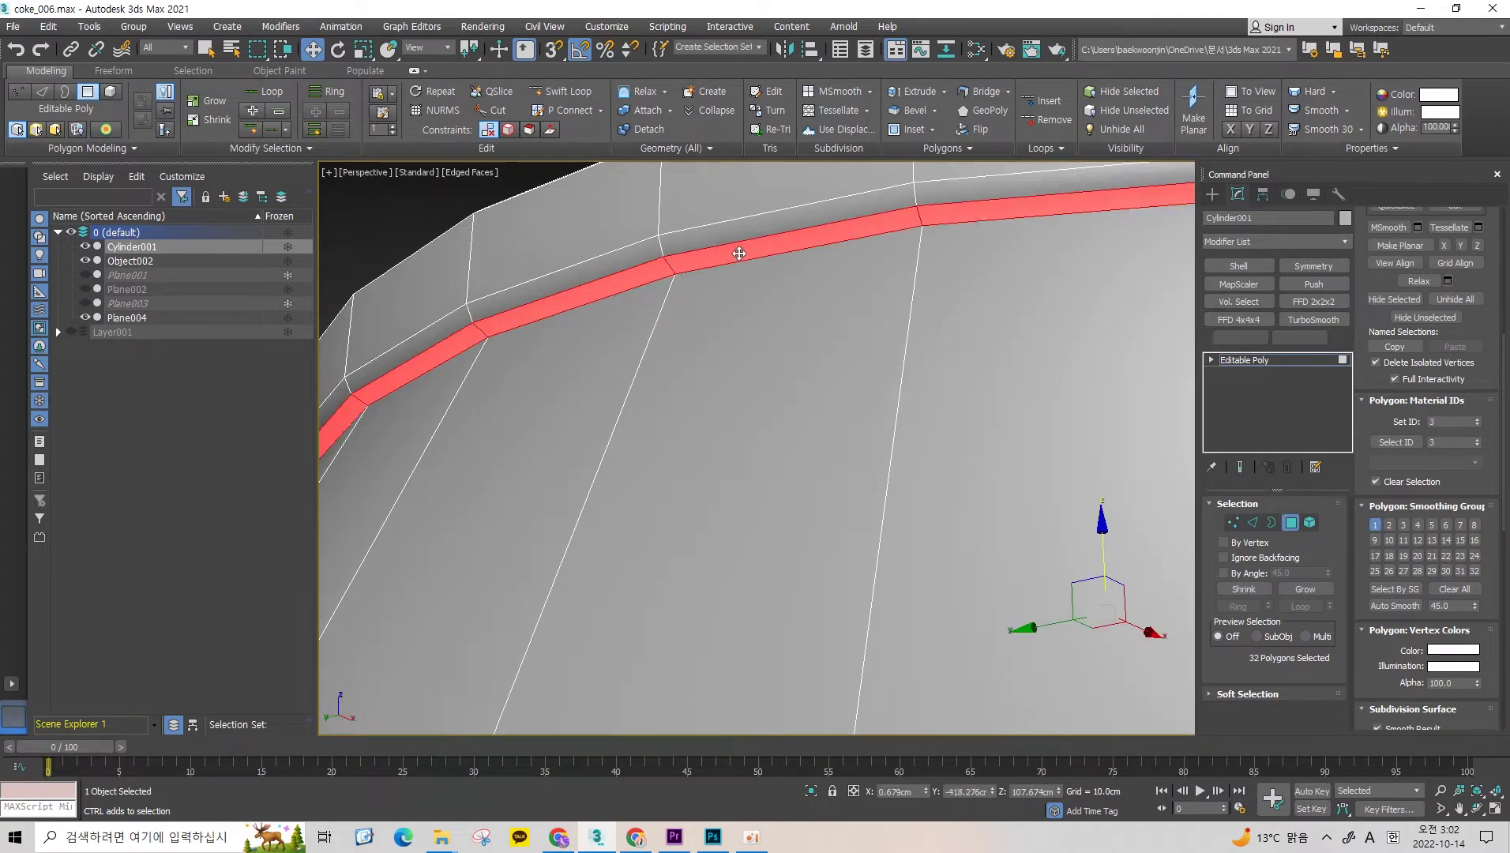
scroll(935, 229, down, 3)
scroll(795, 355, up, 1)
scroll(796, 355, down, 1)
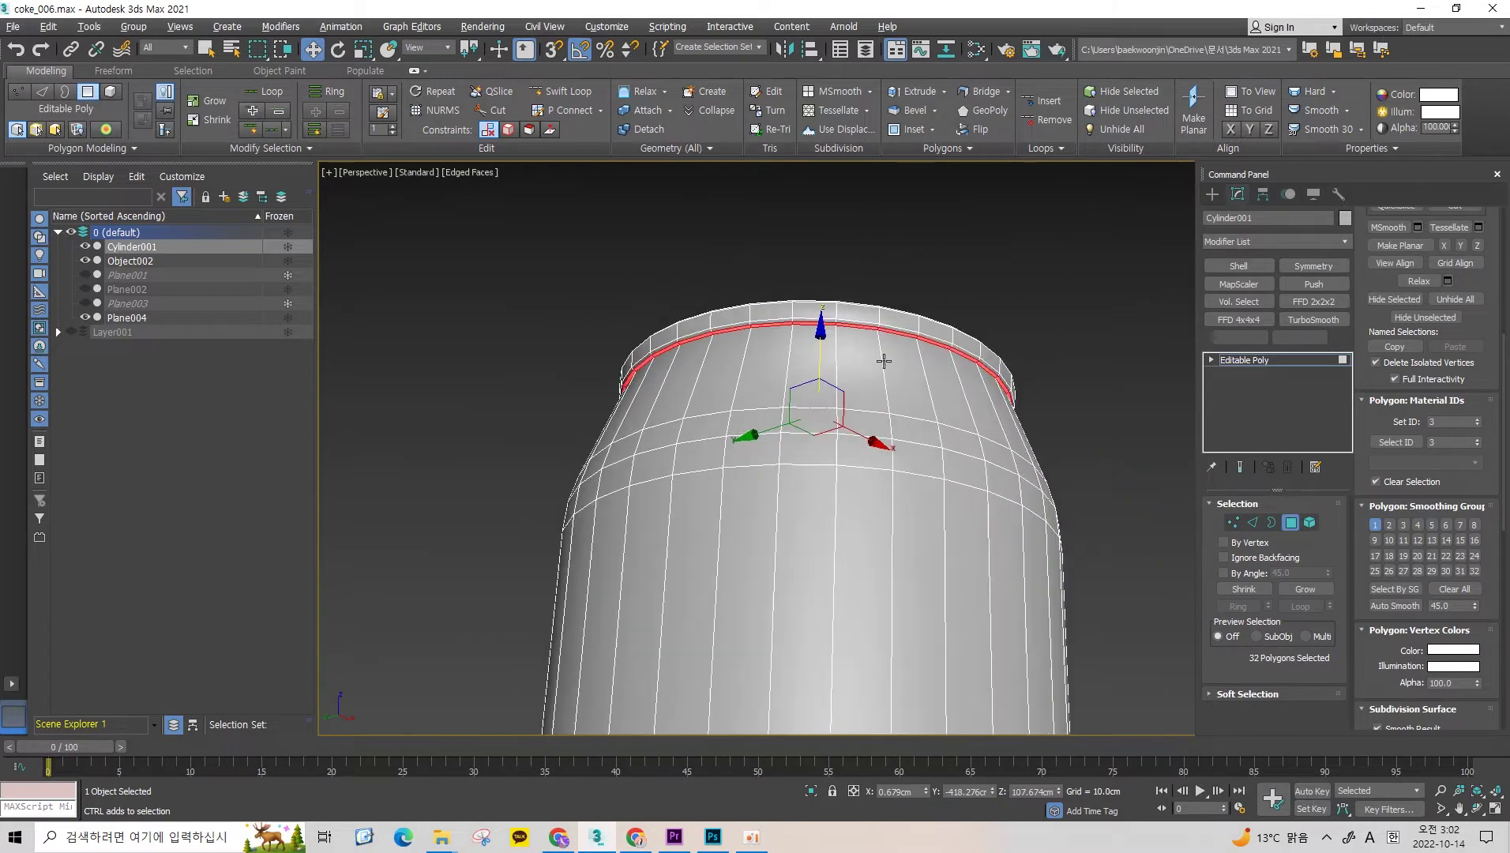
scroll(891, 352, up, 1)
scroll(948, 365, up, 1)
scroll(1122, 450, down, 1)
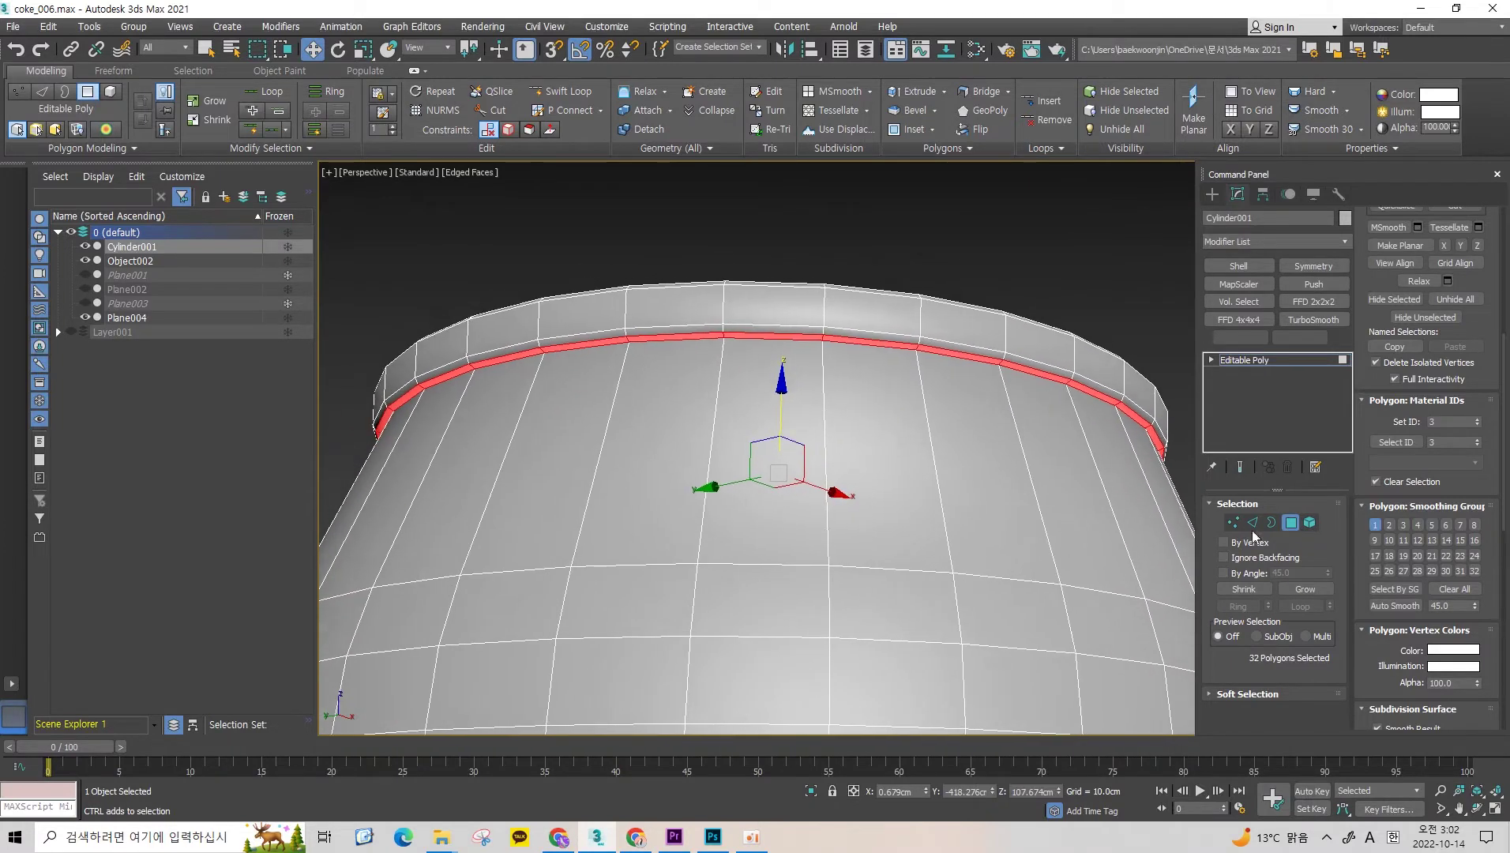
click(1458, 590)
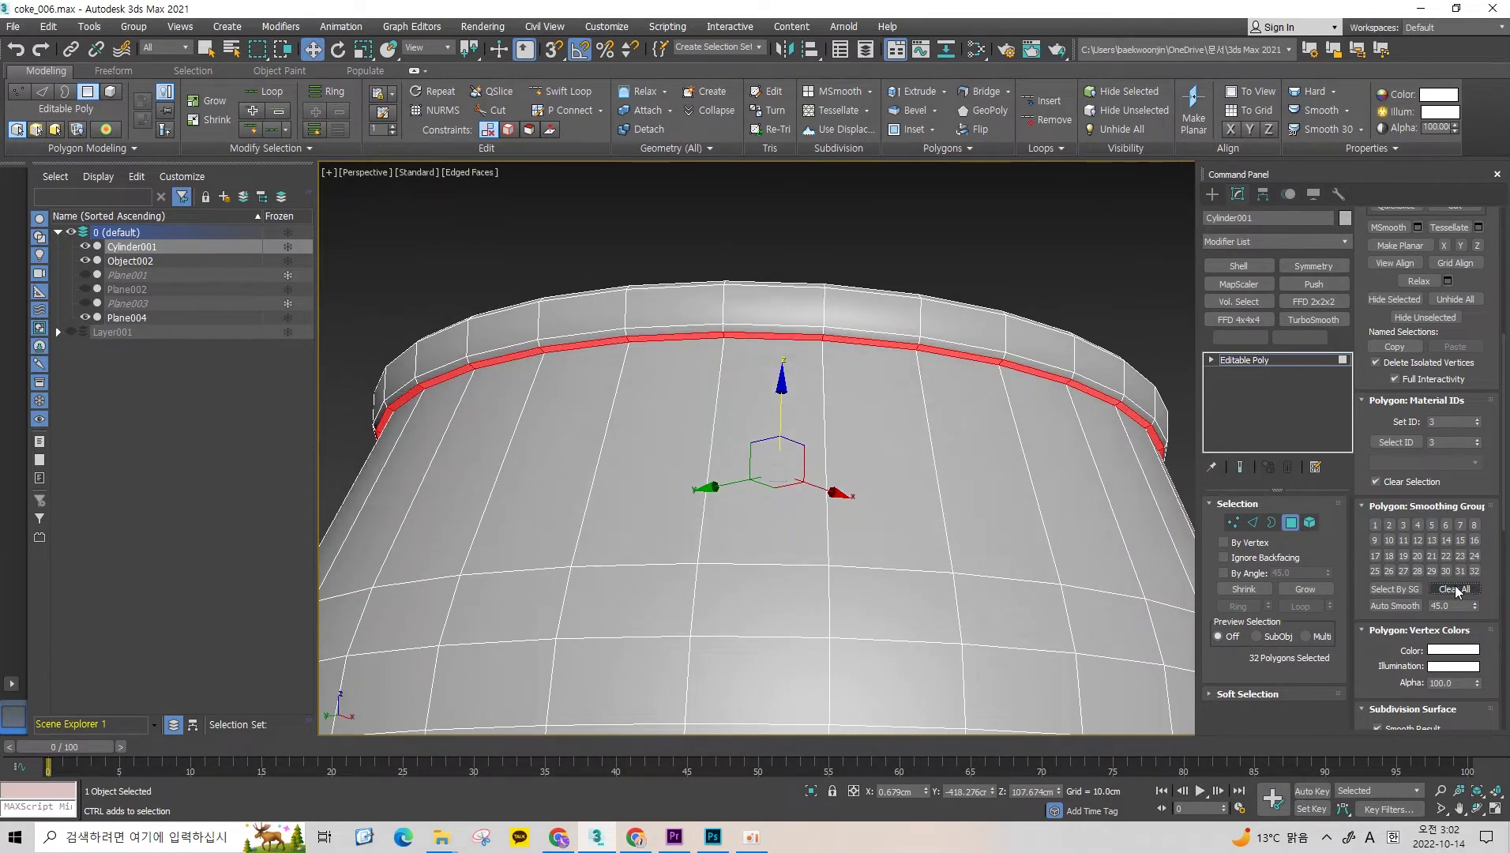
click(1389, 524)
scroll(901, 415, down, 3)
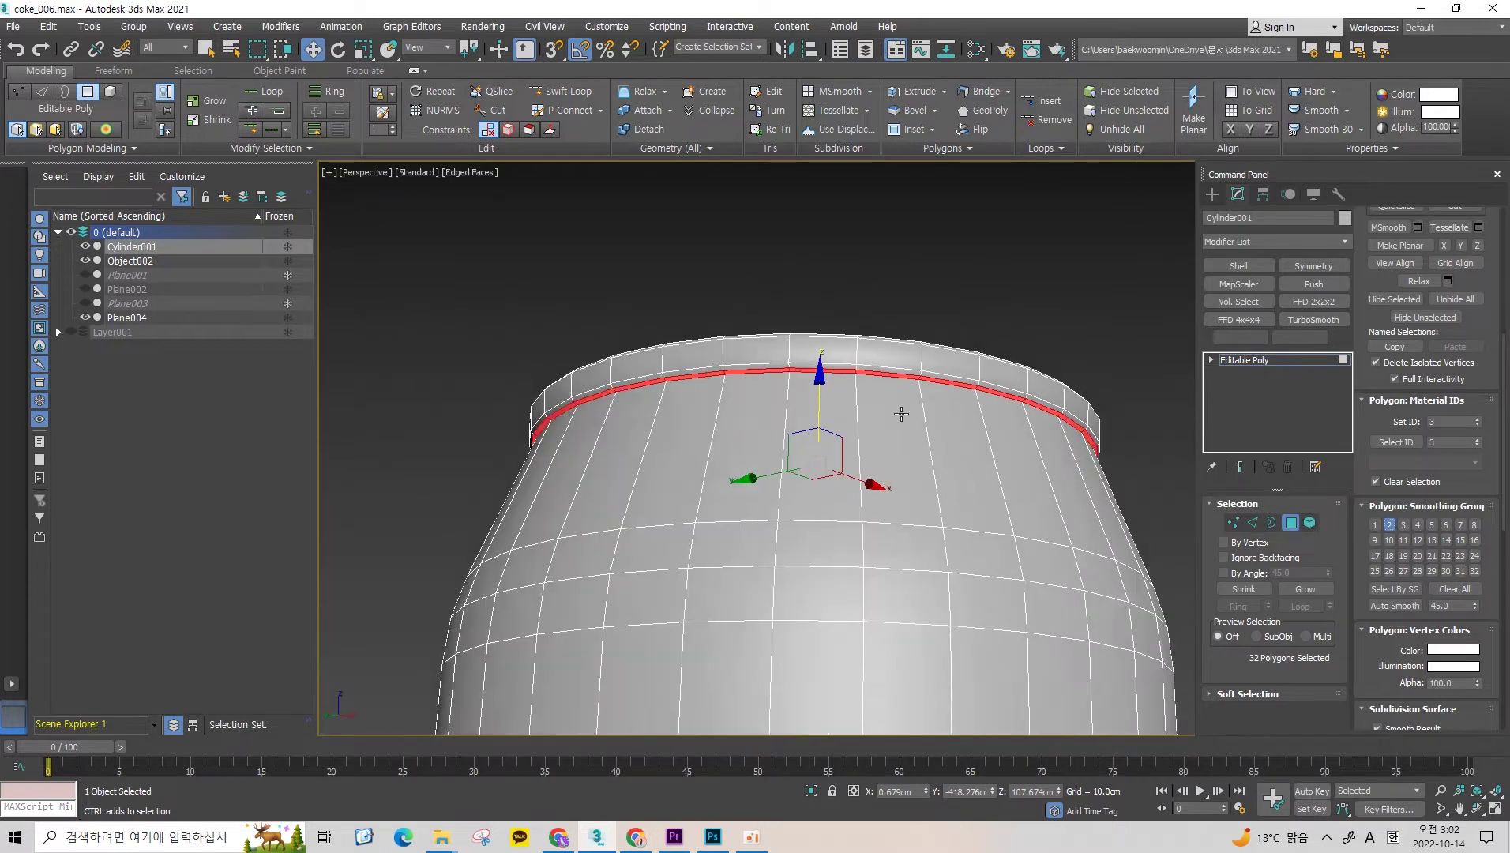
click(907, 283)
Step: Reselect the rim band after inspecting, and reapply Clear All and smoothing group 2
scroll(921, 436, up, 4)
alt+middle_drag(518, 423, 752, 424)
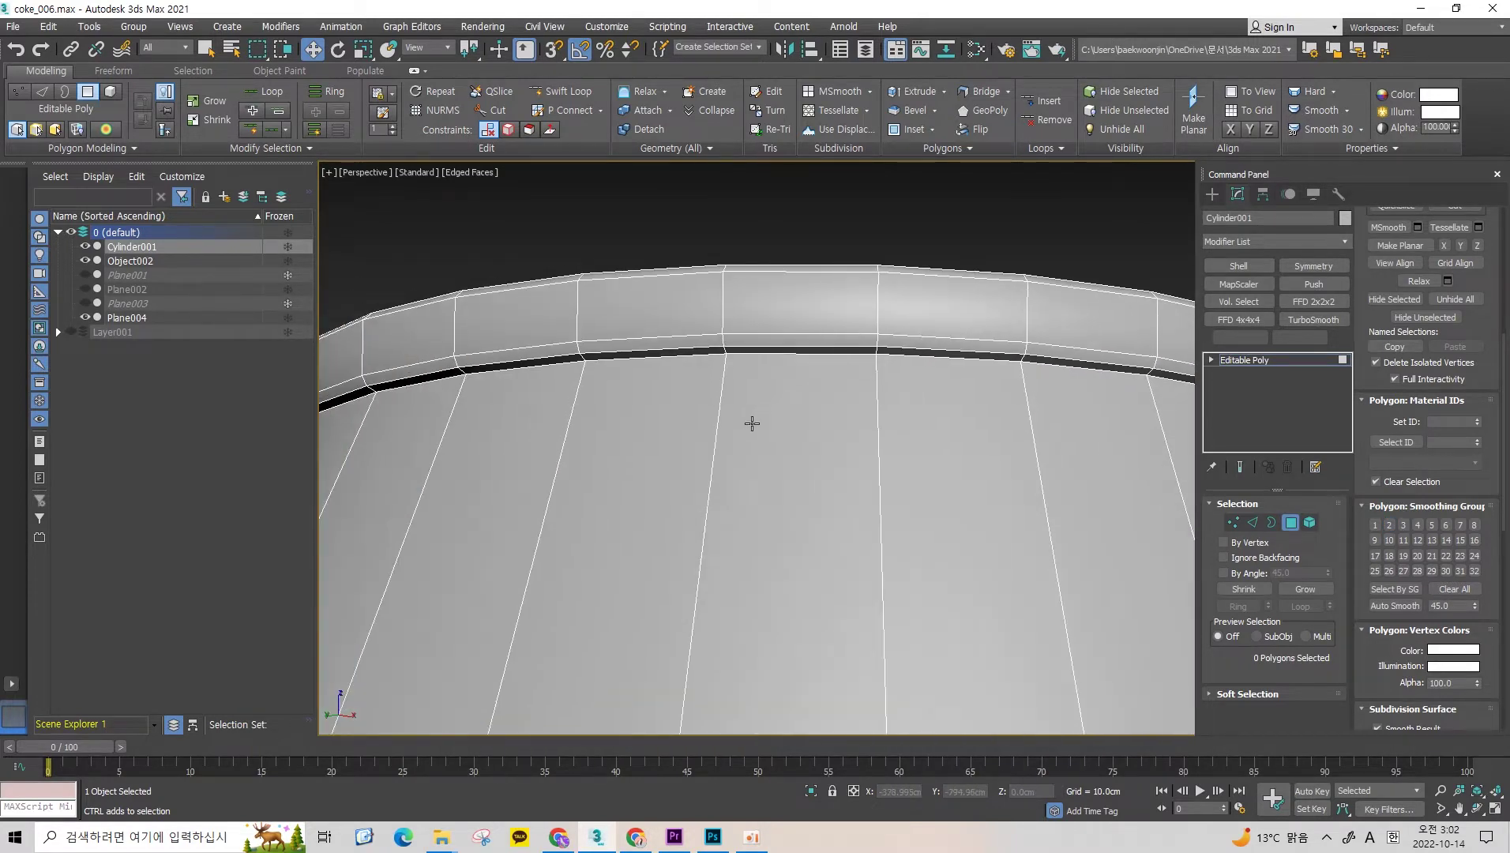
key(ctrl+z)
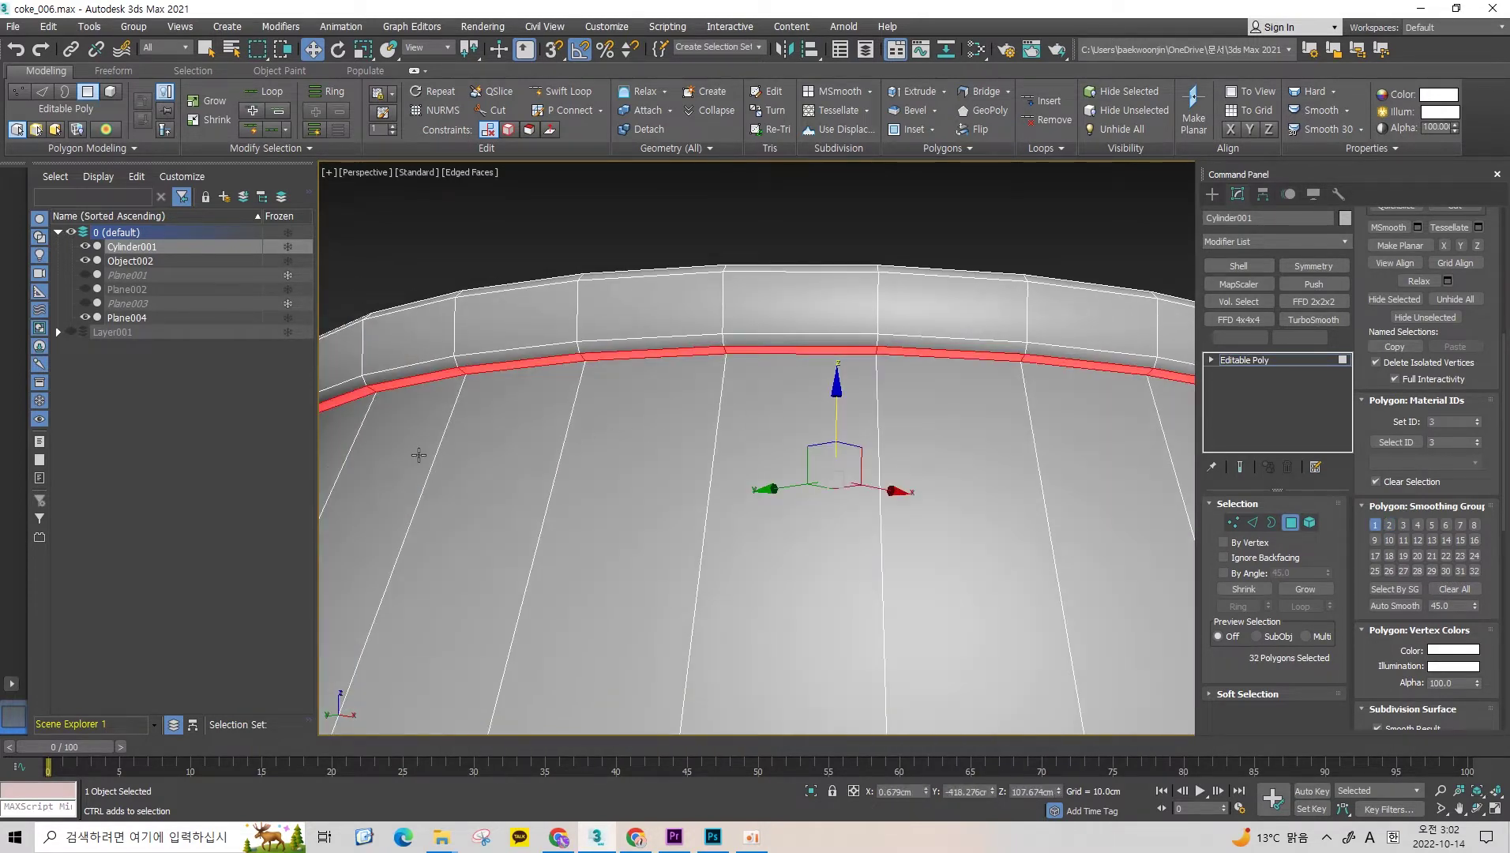
scroll(830, 466, down, 5)
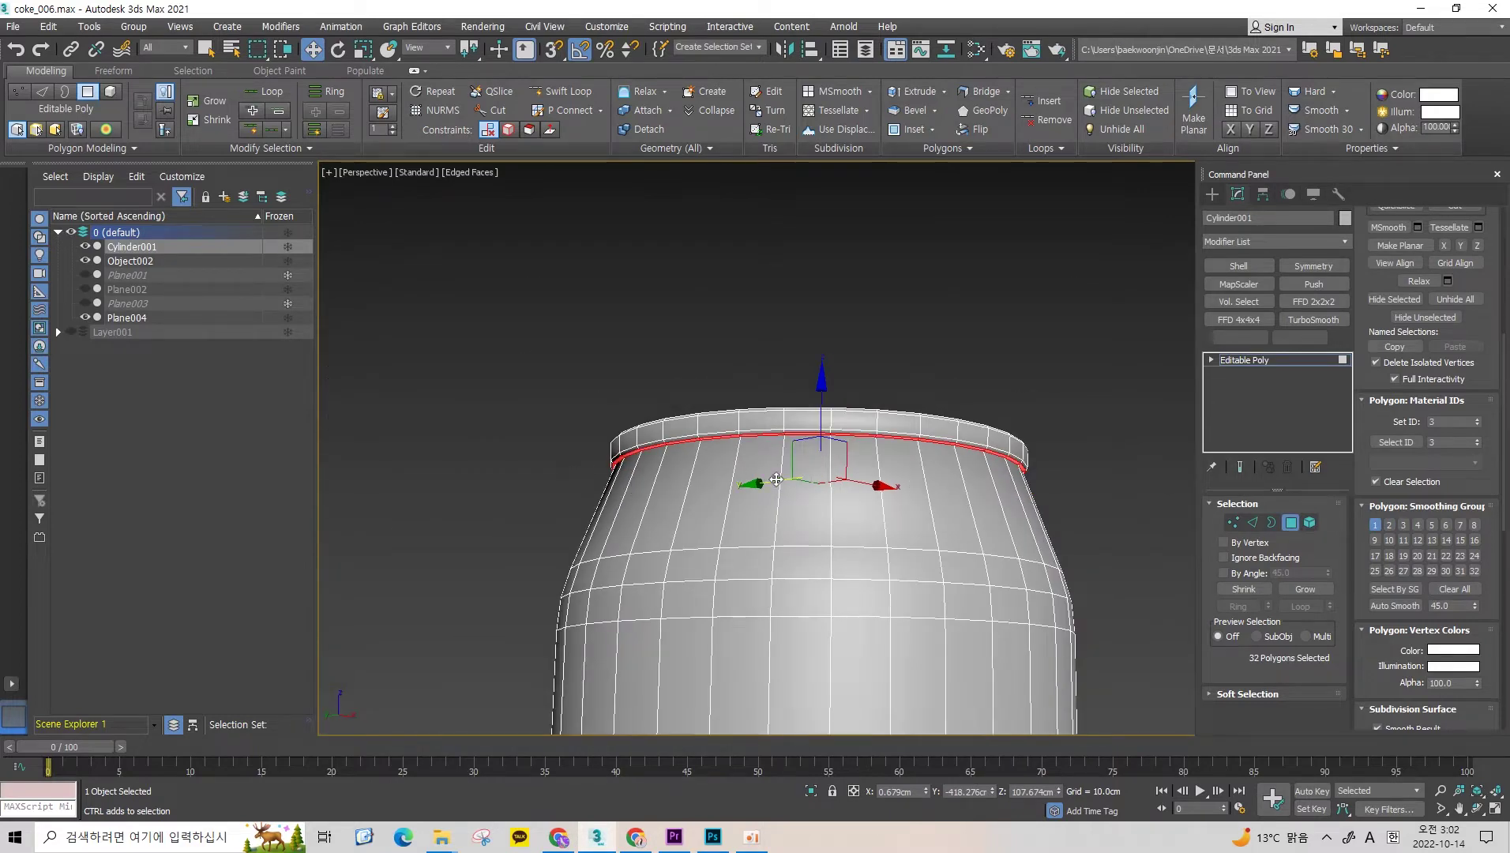
alt+middle_drag(776, 480, 781, 524)
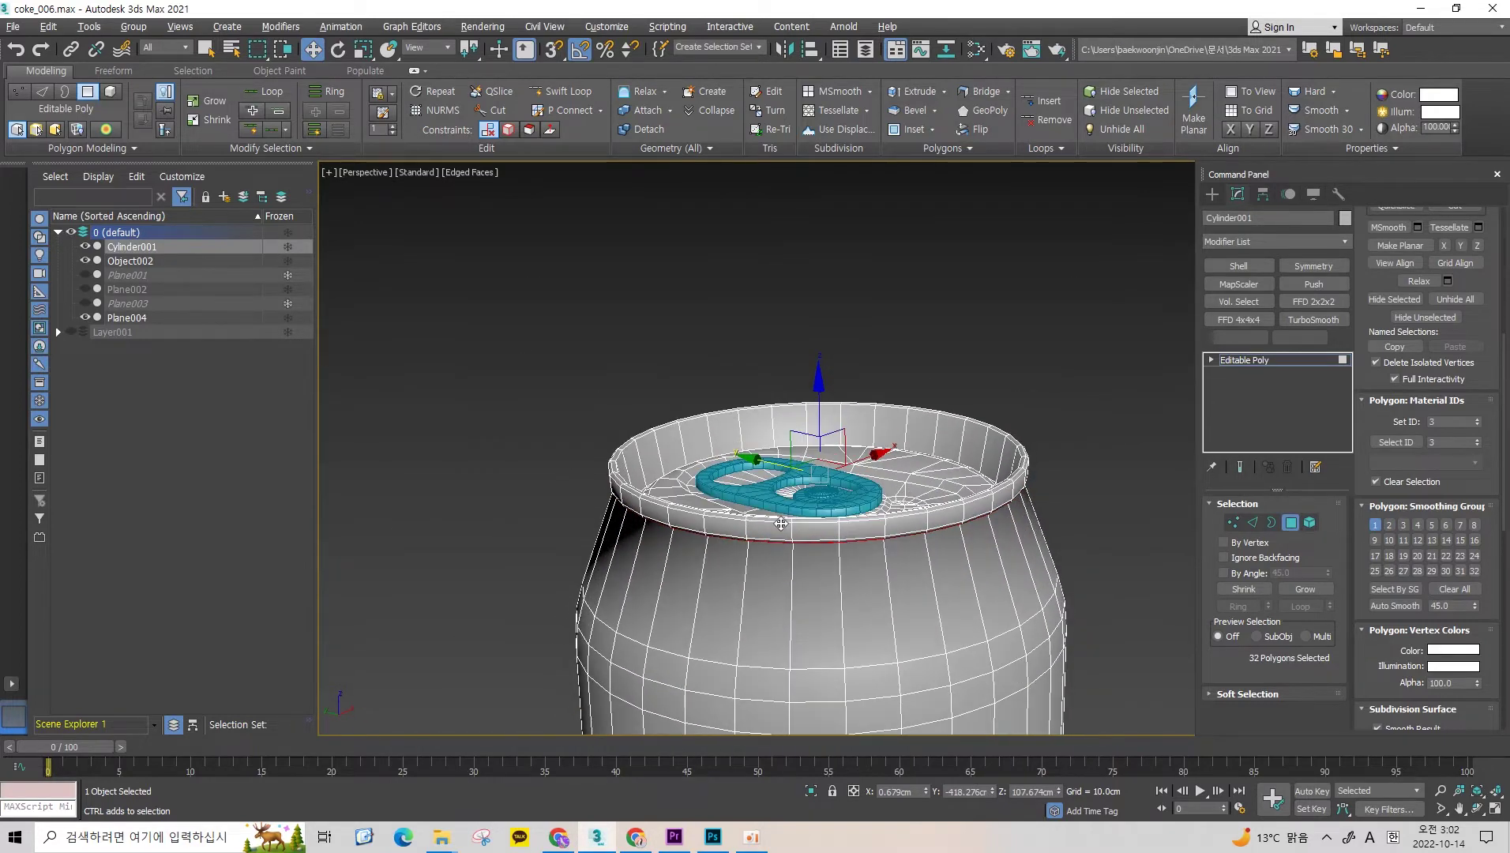
click(1456, 590)
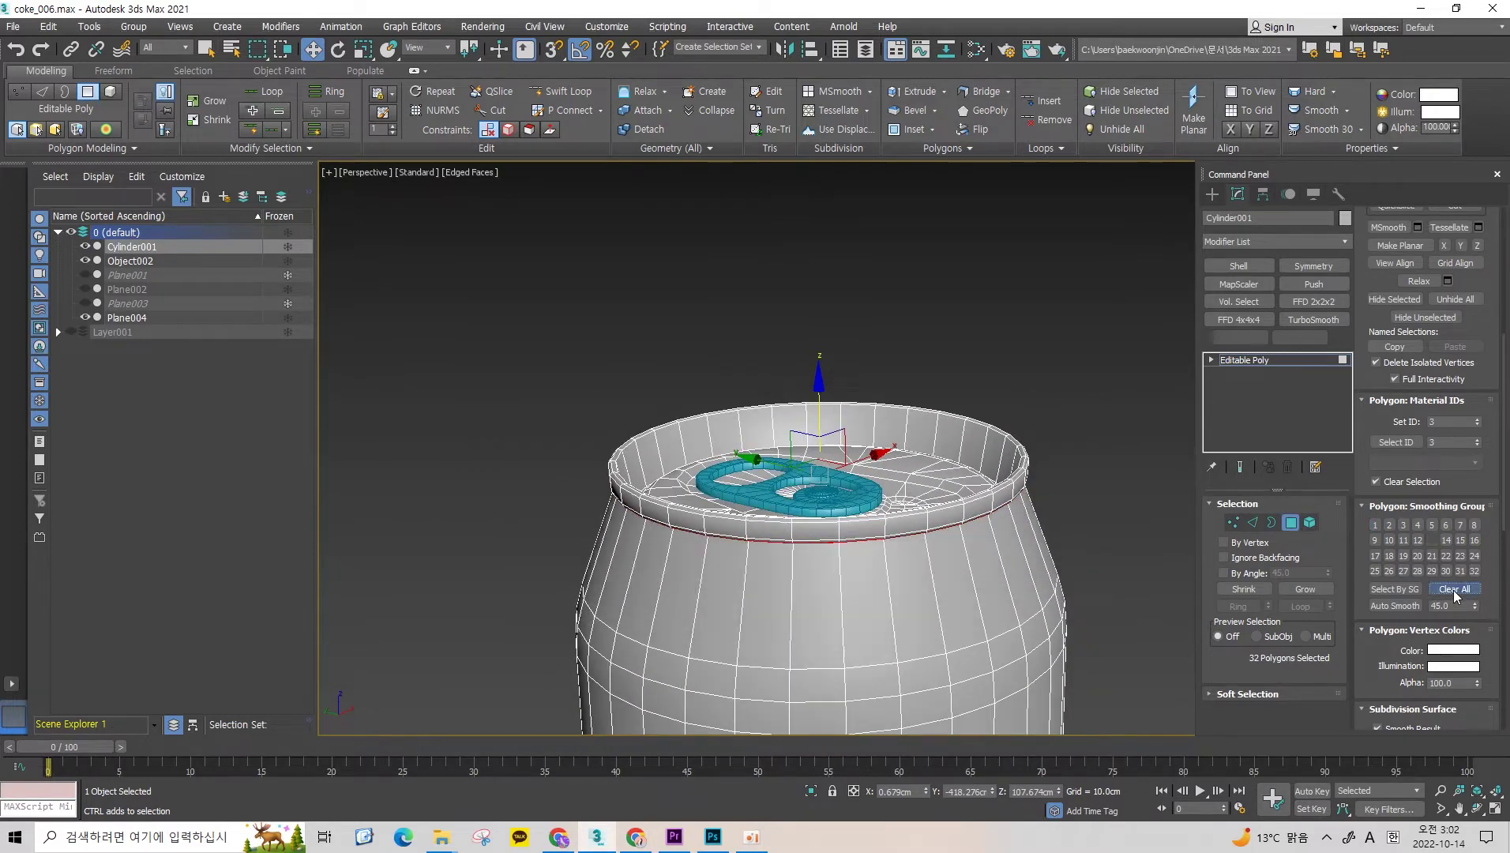
click(974, 298)
scroll(869, 371, down, 3)
scroll(745, 429, down, 2)
scroll(791, 448, up, 6)
scroll(791, 448, up, 3)
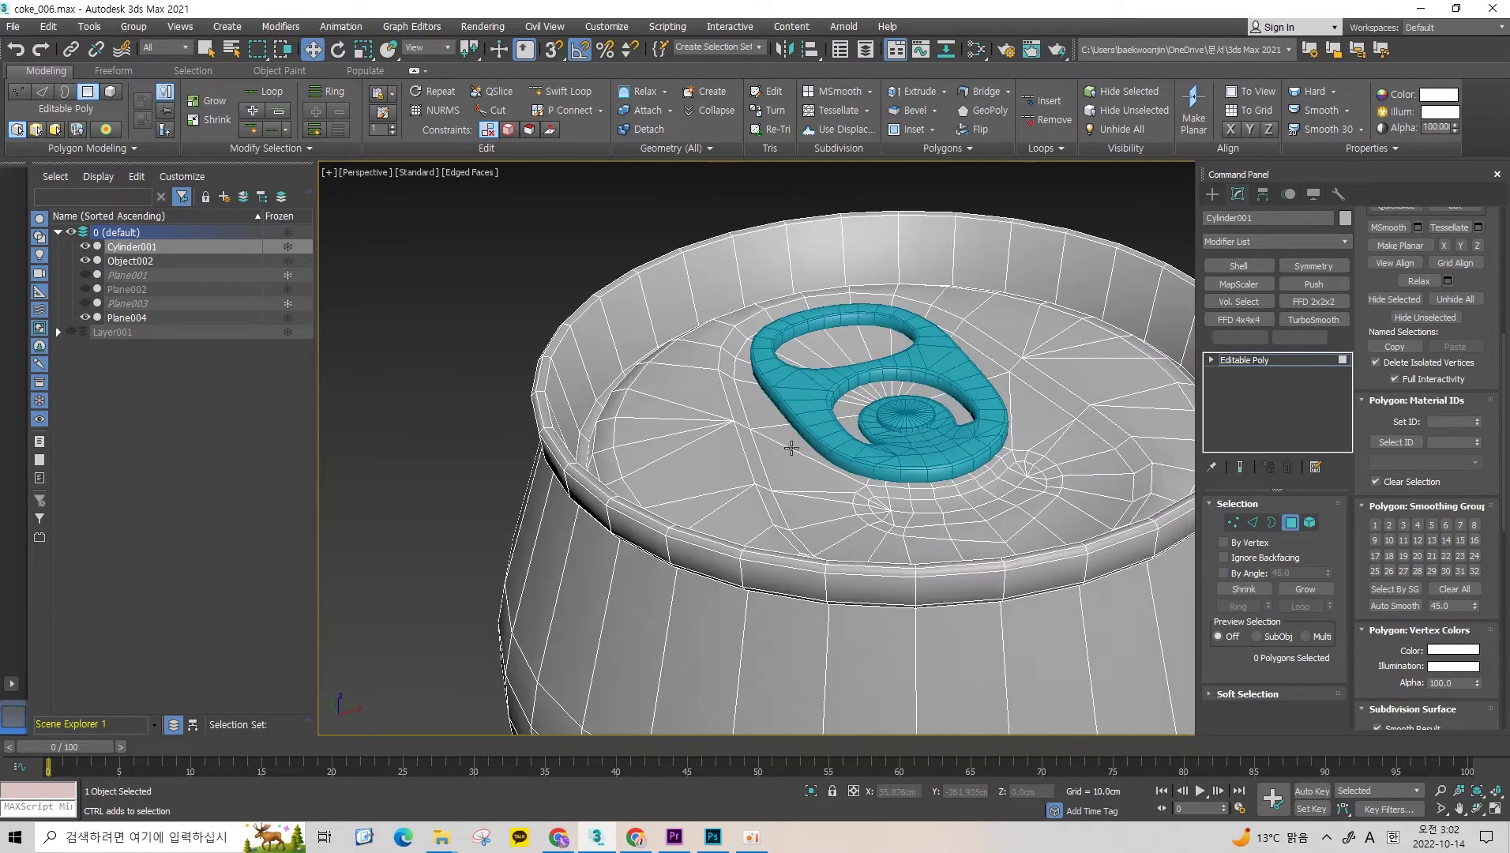
scroll(792, 448, down, 5)
Step: Orbit to check the rim shading, then return to whole-object level
alt+middle_drag(791, 448, 813, 381)
scroll(813, 449, up, 5)
mouse_move(813, 449)
middle_down()
mouse_move(810, 314)
mouse_move(805, 383)
middle_up()
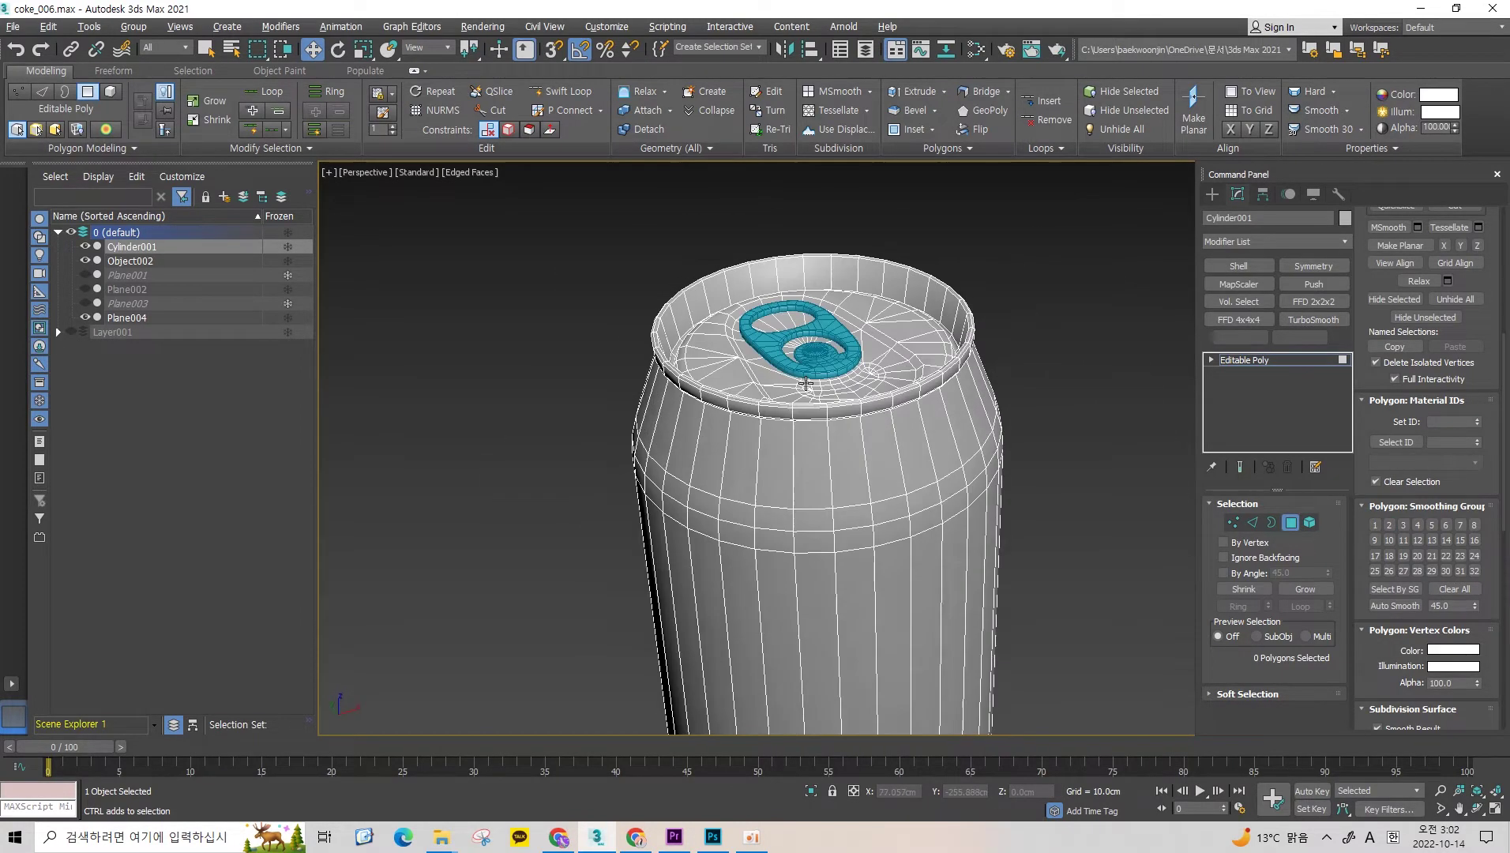
scroll(805, 383, up, 3)
key(4)
scroll(768, 379, down, 5)
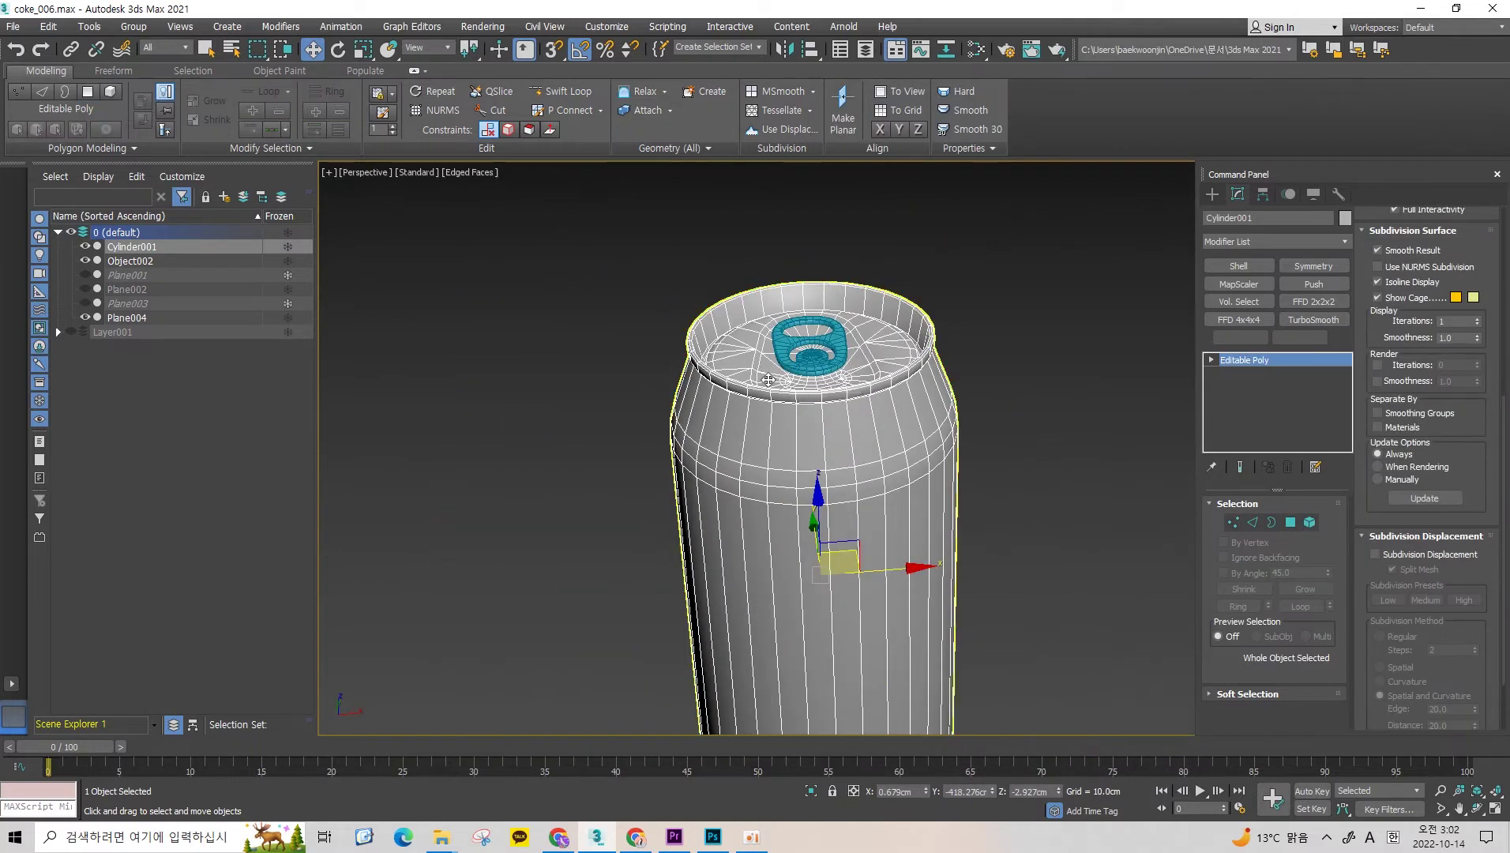
Step: Isolate the can and toggle Edged Faces to inspect the top's smoothing
key(F4)
scroll(768, 380, up, 2)
mouse_move(768, 380)
alt+middle_down()
mouse_move(840, 455)
mouse_move(928, 316)
mouse_move(913, 353)
mouse_move(755, 364)
mouse_move(745, 398)
mouse_move(802, 293)
mouse_move(799, 306)
mouse_move(934, 196)
alt+middle_up()
scroll(822, 426, up, 2)
key(alt+q)
scroll(914, 353, up, 3)
key(F4)
key(F4)
scroll(802, 293, down, 5)
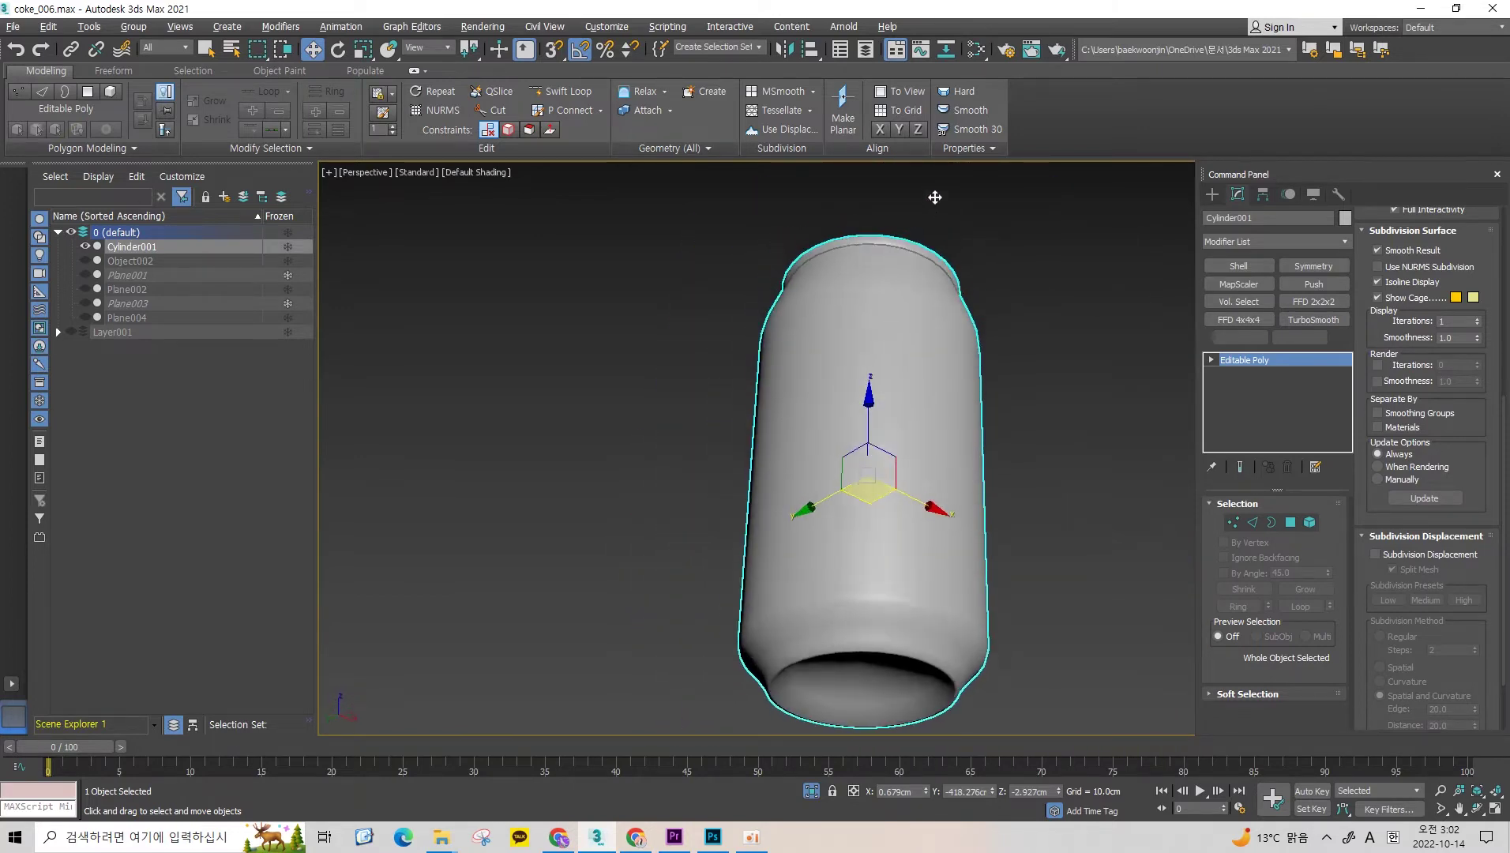
key(F4)
scroll(934, 197, down, 2)
Step: Orbit to check the can's bottom from below, then the top again
alt+middle_drag(901, 411, 904, 349)
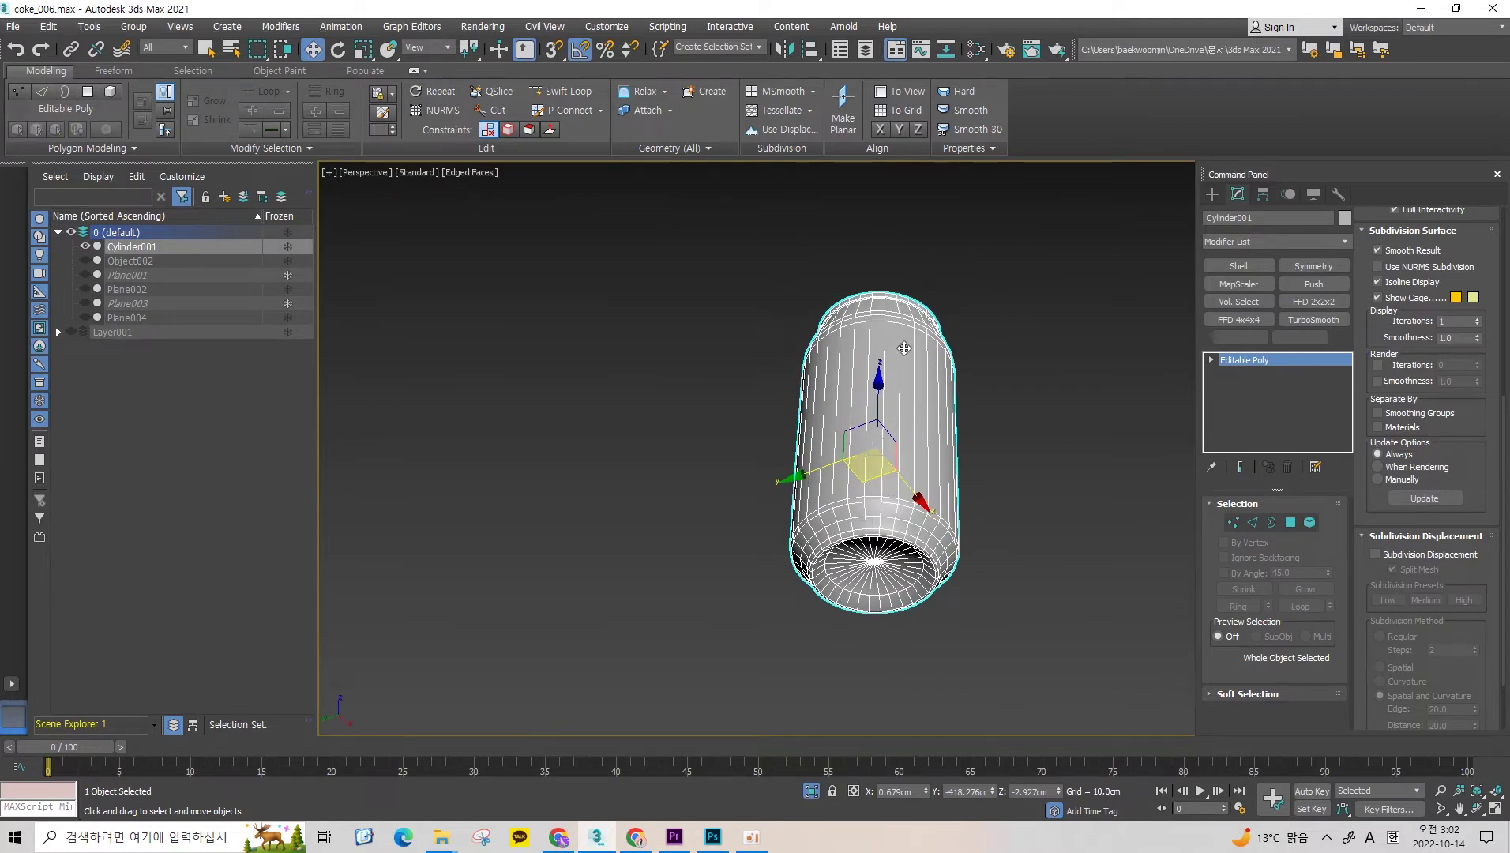
scroll(904, 348, up, 5)
scroll(905, 348, down, 2)
mouse_move(904, 348)
alt+middle_down()
mouse_move(886, 413)
mouse_move(821, 443)
mouse_move(759, 426)
mouse_move(817, 320)
alt+middle_up()
scroll(886, 413, up, 3)
scroll(886, 413, down, 3)
Step: End isolation, select the pull tab Object002 and zoom onto it
key(alt+q)
scroll(759, 426, up, 3)
click(756, 397)
key(z)
scroll(790, 356, down, 3)
Step: Clear all the pull tab's polygon smoothing groups and assign smoothing group 1
click(1291, 523)
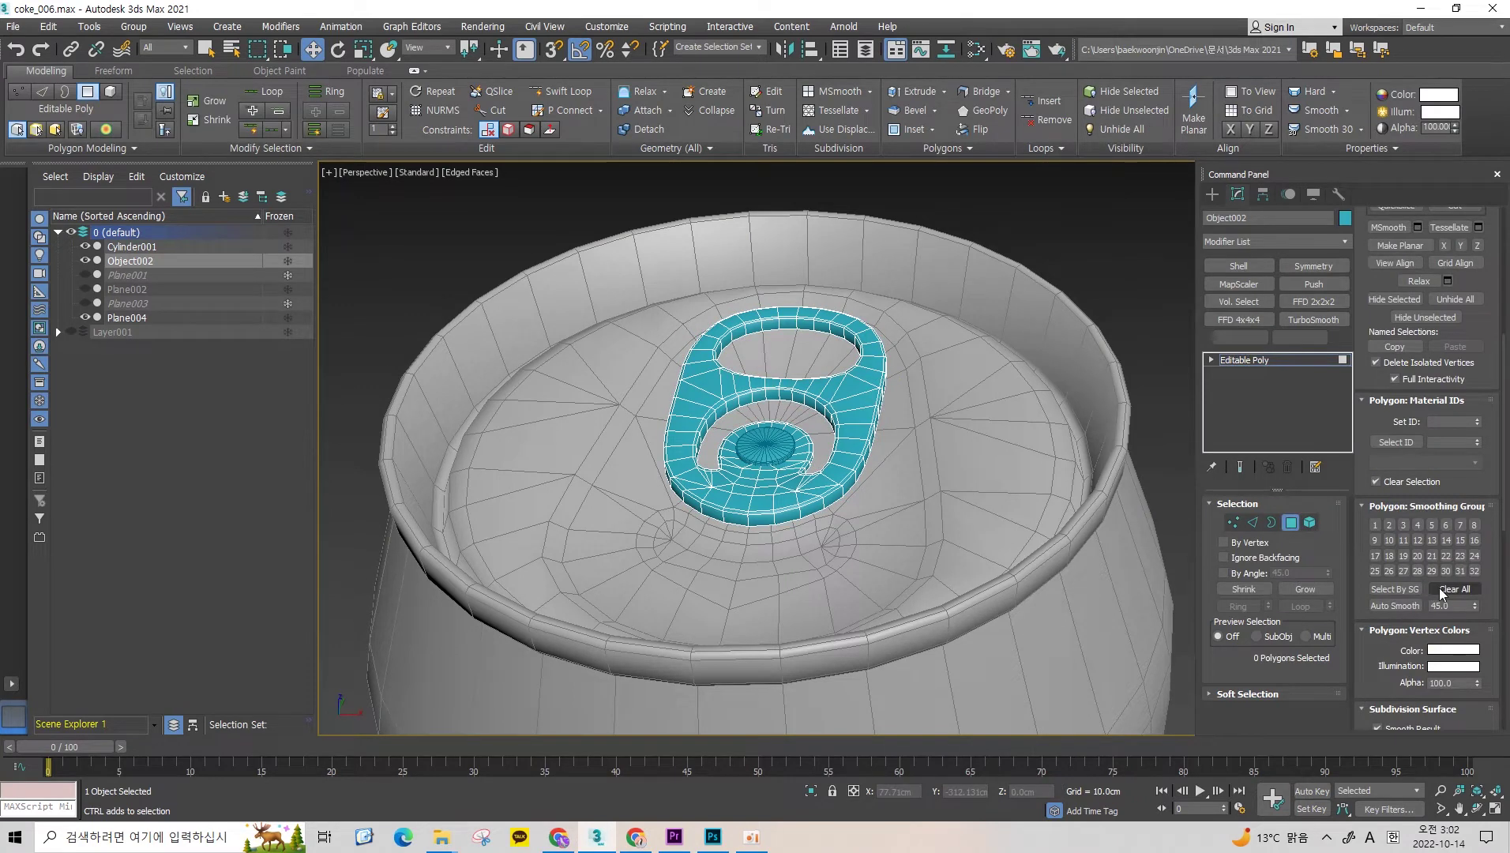
key(ctrl+a)
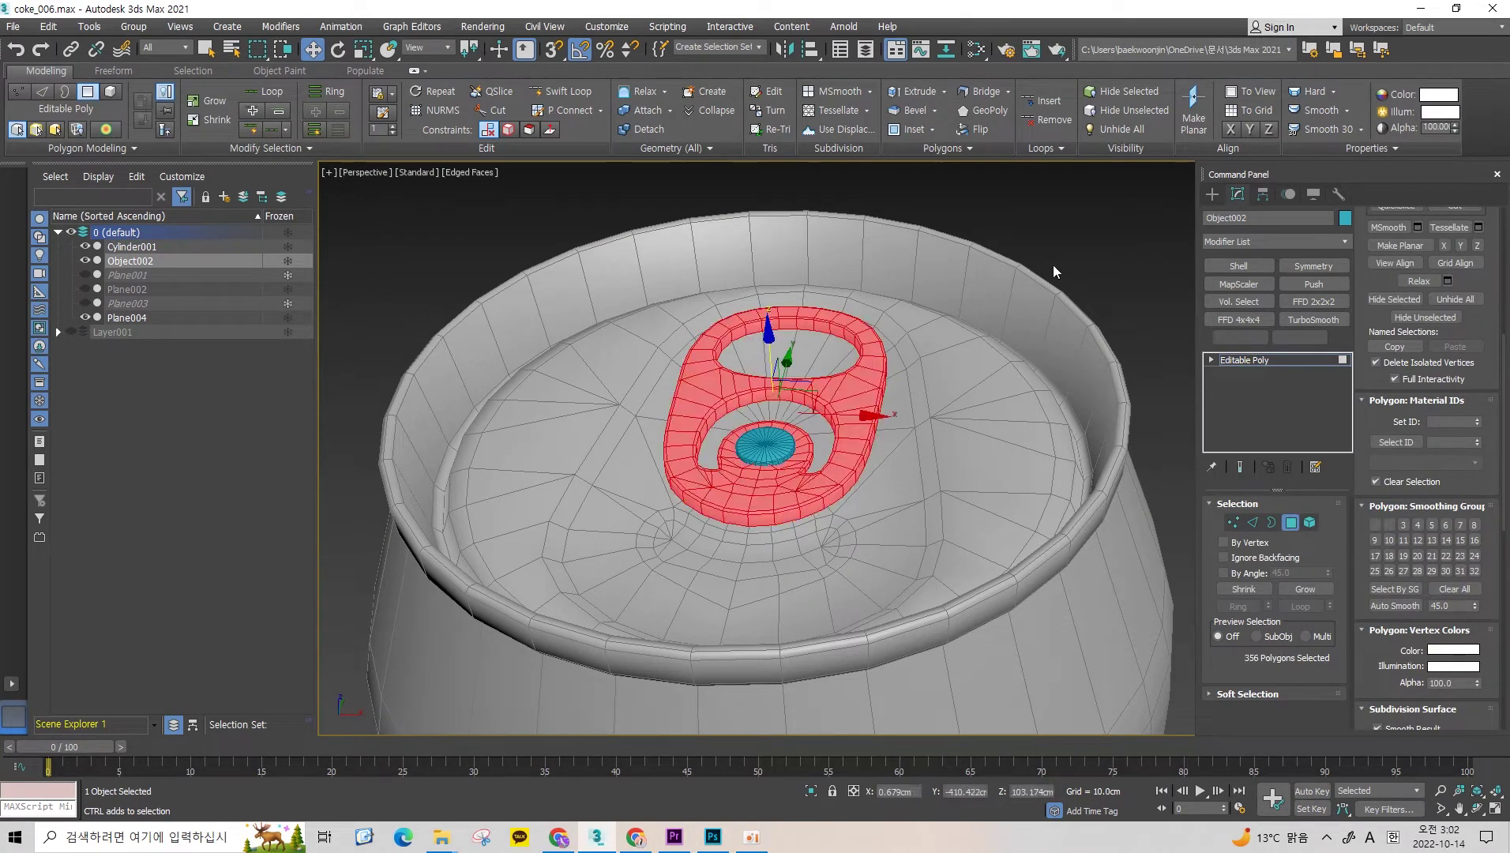
click(1455, 590)
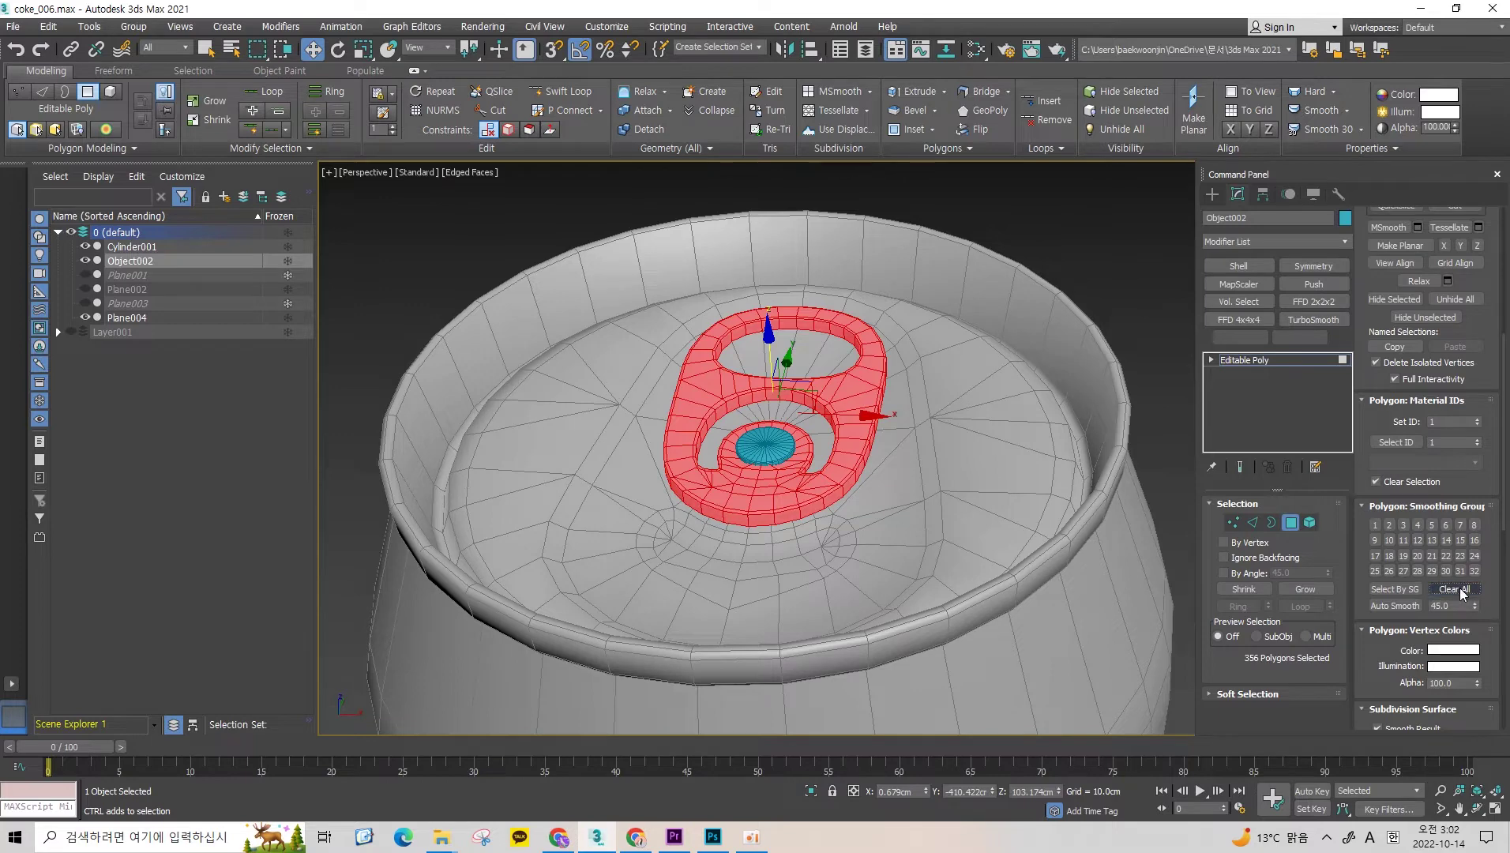
click(1376, 528)
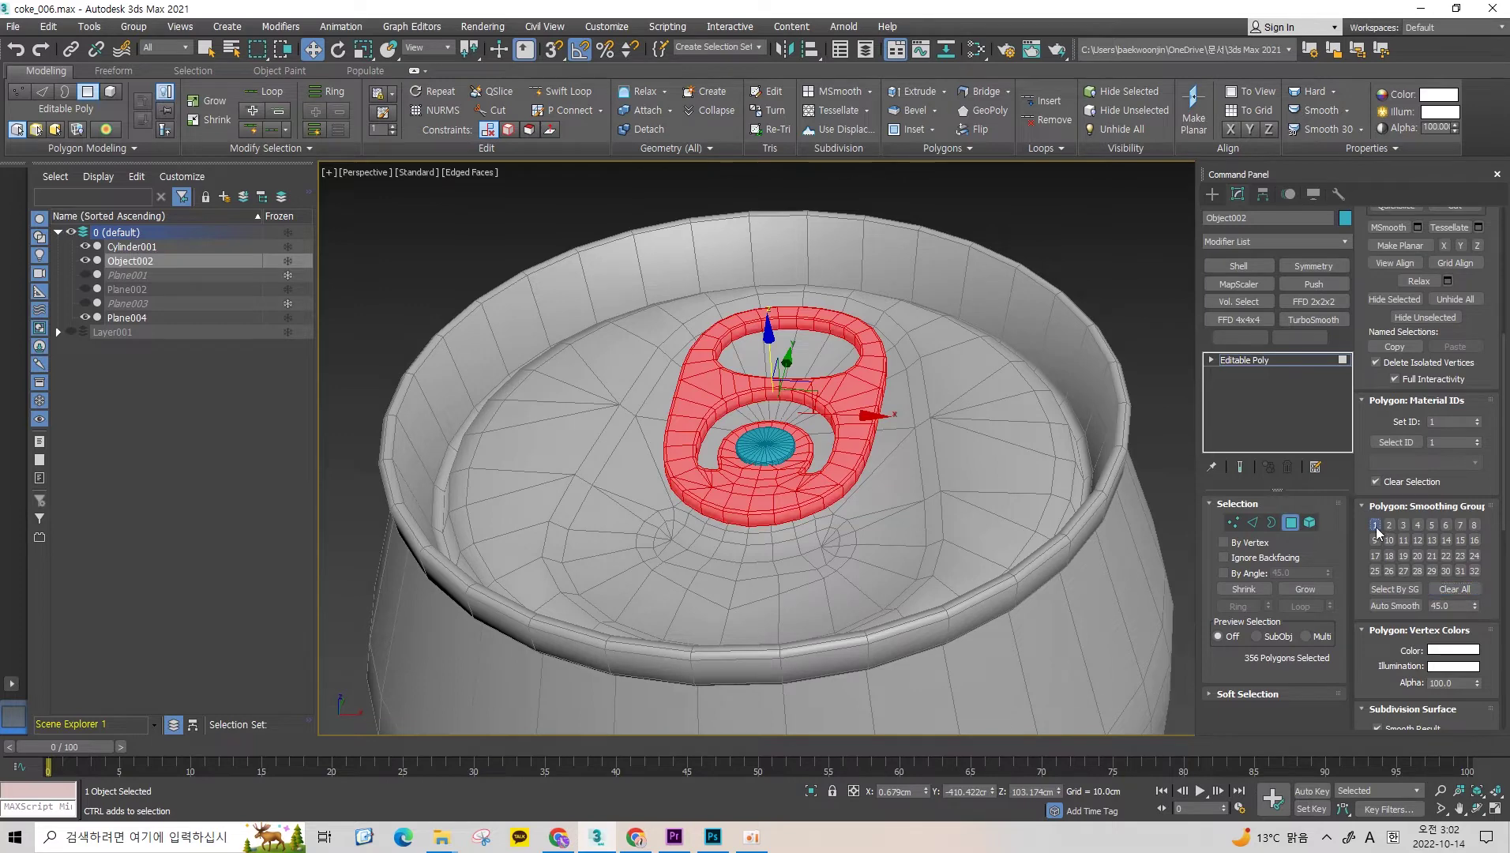
click(925, 291)
scroll(828, 394, up, 5)
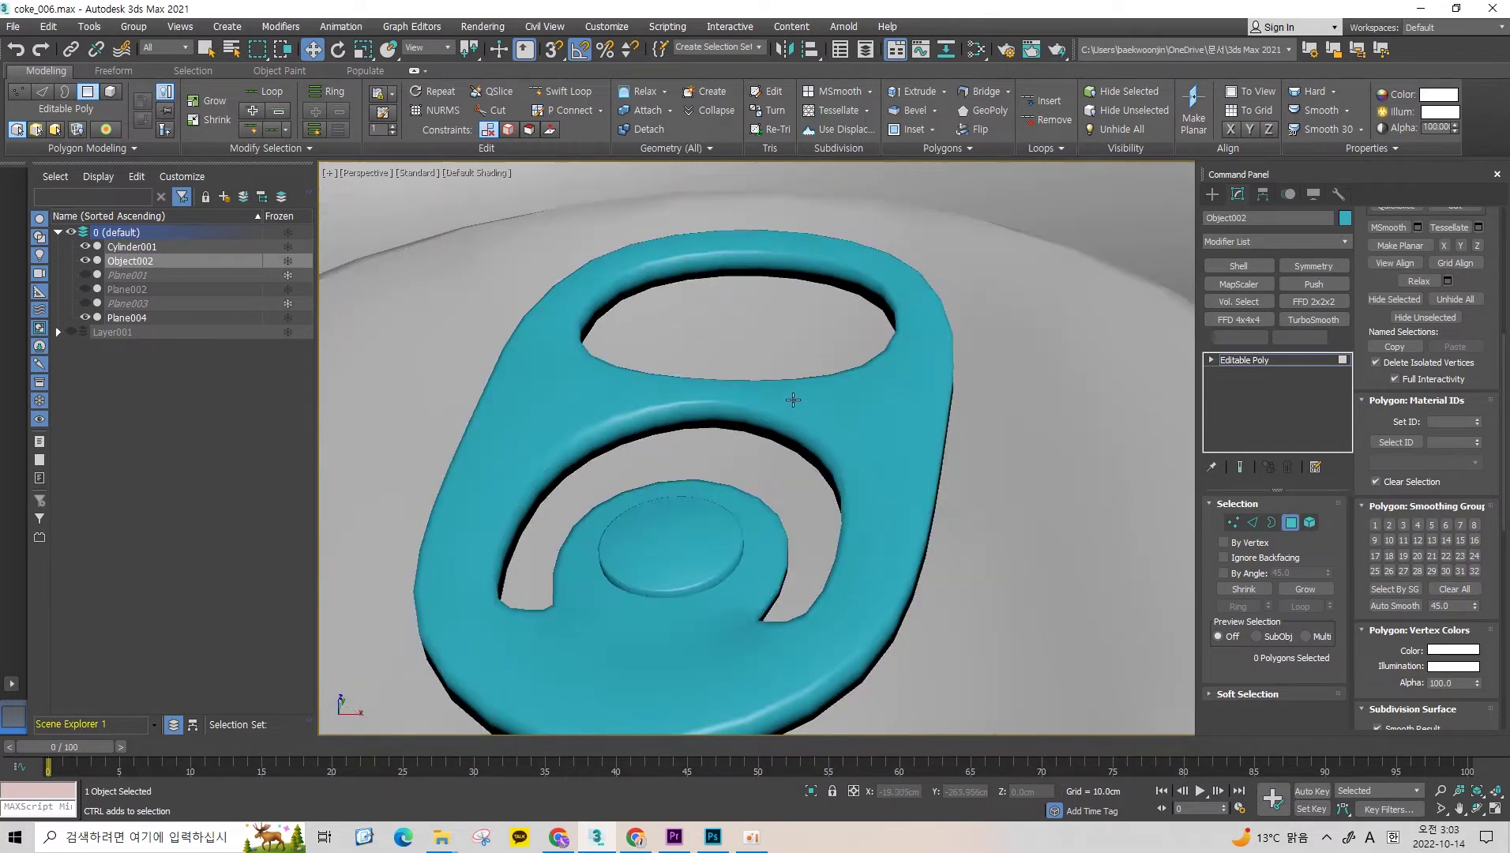
scroll(796, 394, up, 3)
scroll(710, 414, up, 5)
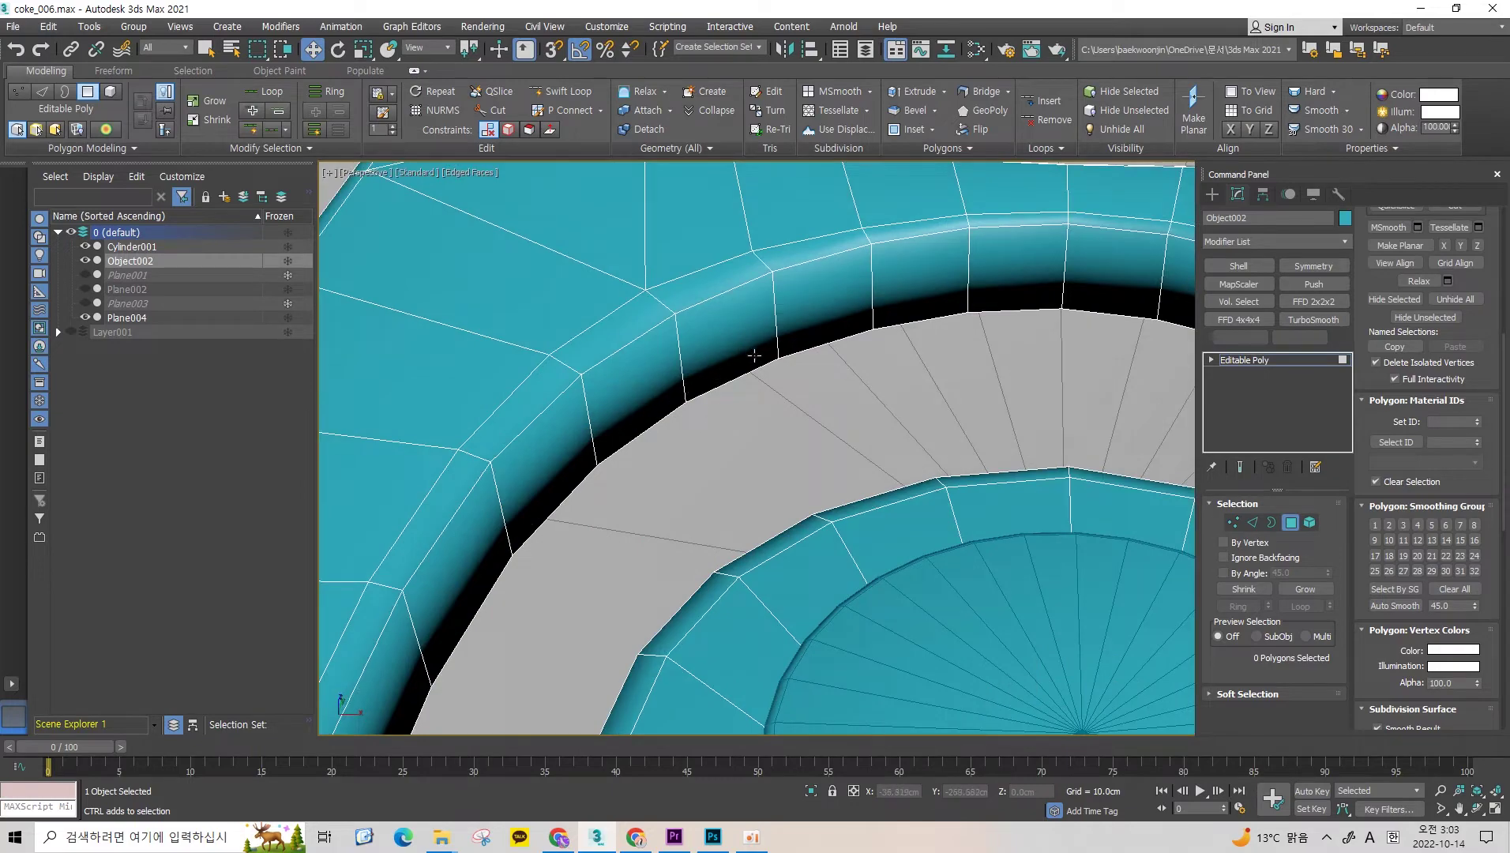
scroll(754, 356, down, 8)
scroll(782, 335, down, 1)
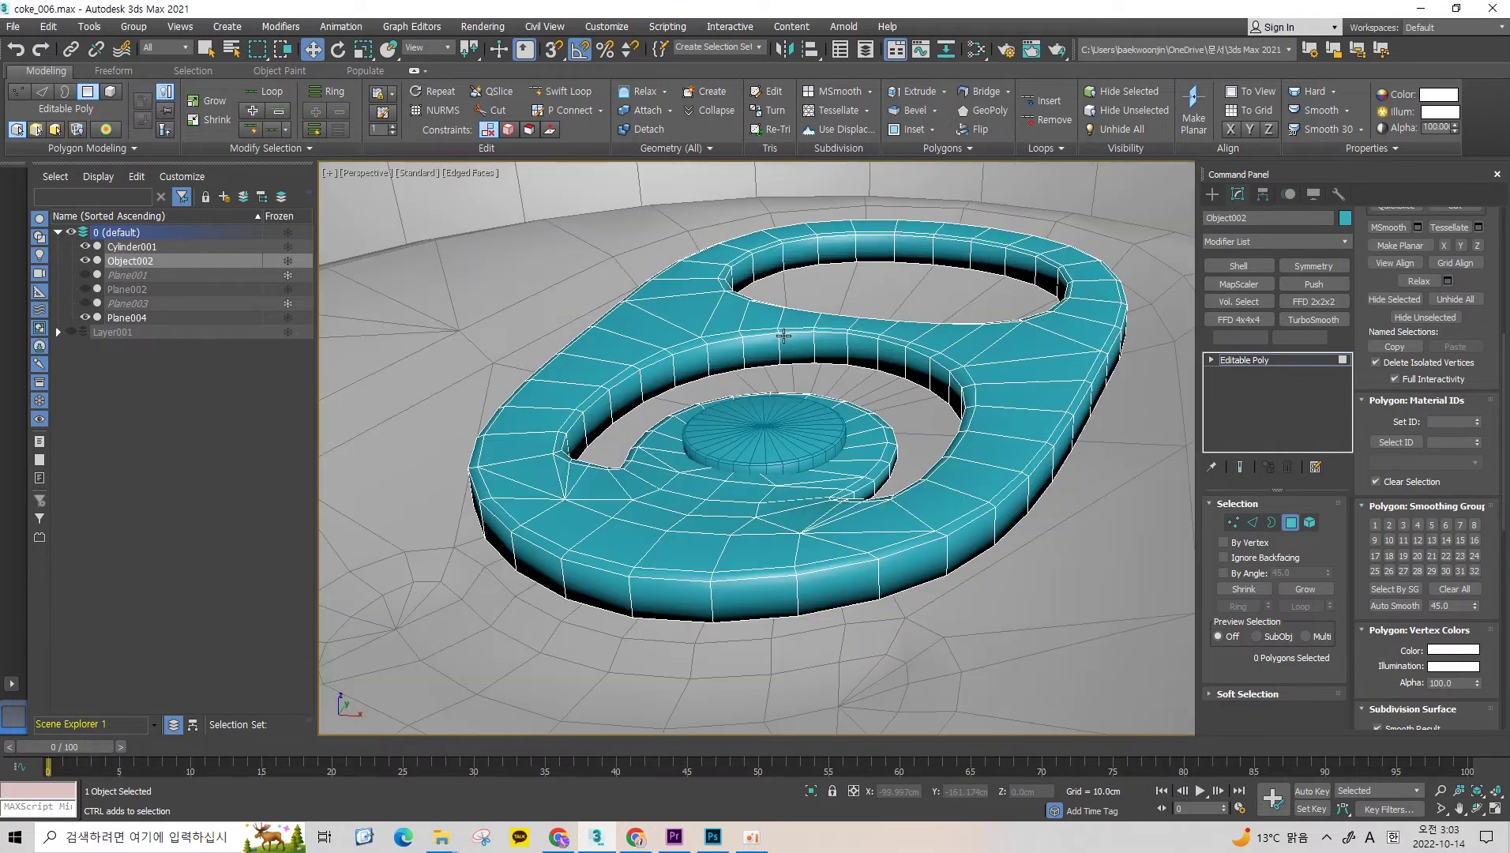
Step: Isolate the pull tab, inspect it in Front and wireframe views, and reselect its polygons
click(812, 792)
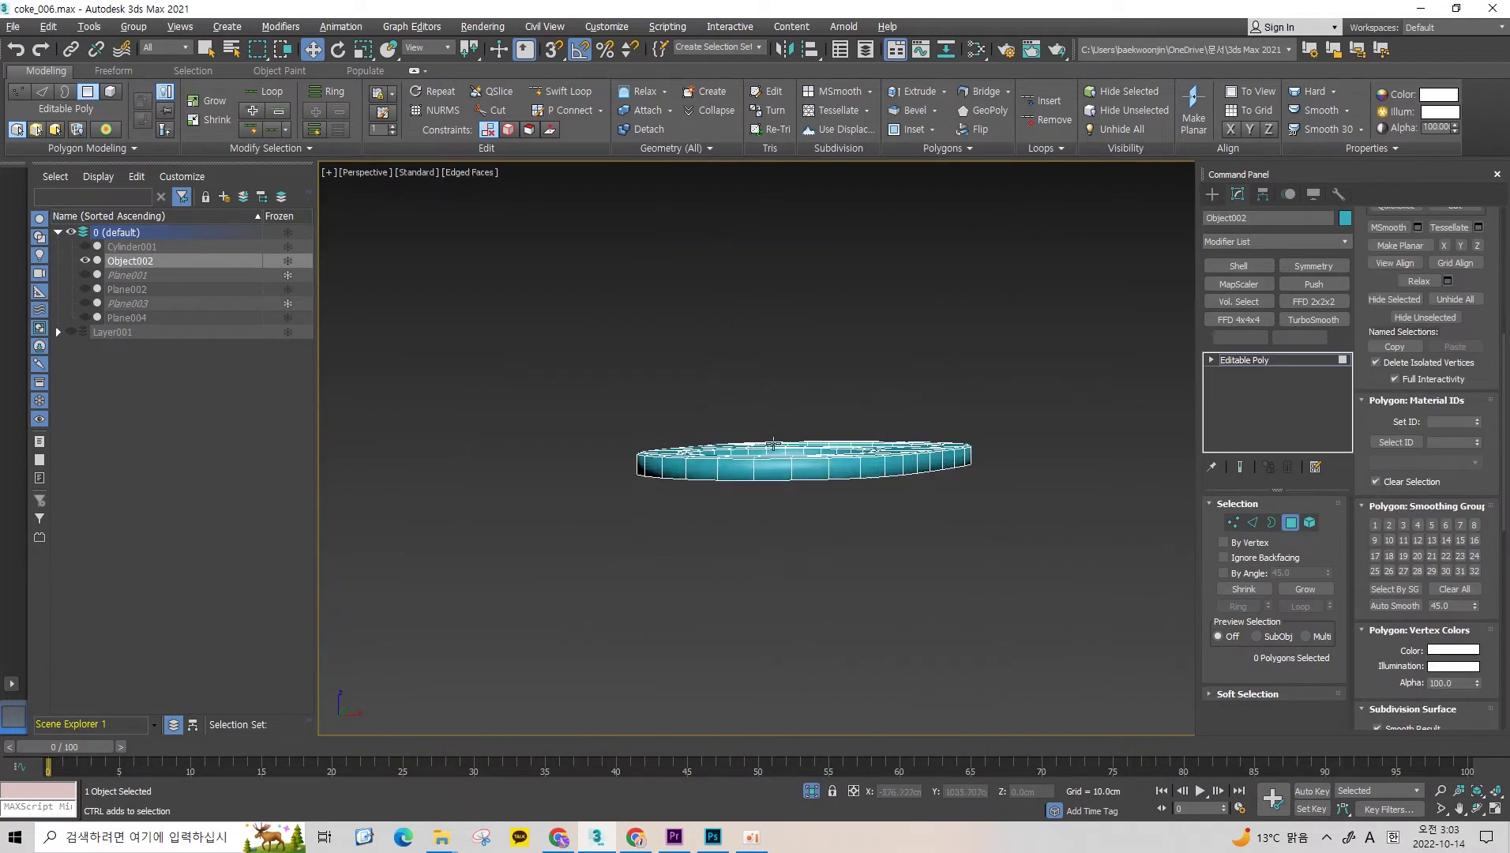
mouse_move(711, 443)
alt+middle_down()
mouse_move(430, 345)
mouse_move(532, 317)
mouse_move(553, 440)
alt+middle_up()
scroll(672, 433, up, 5)
scroll(671, 433, down, 6)
scroll(707, 450, up, 4)
mouse_move(782, 436)
alt+middle_down()
mouse_move(790, 371)
mouse_move(802, 384)
alt+middle_up()
key(f)
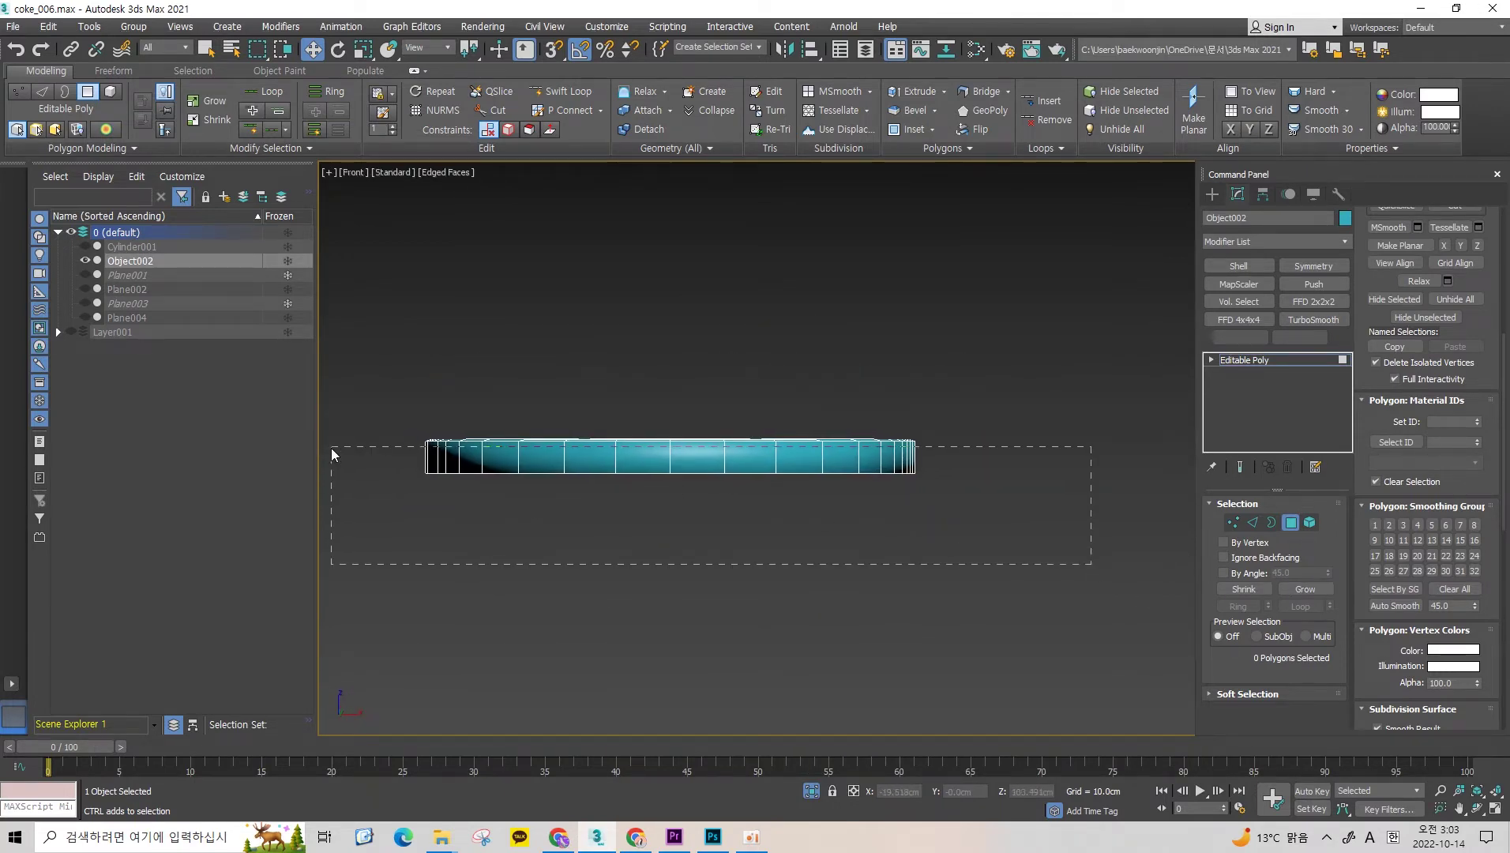
drag(332, 454, 386, 466)
key(F3)
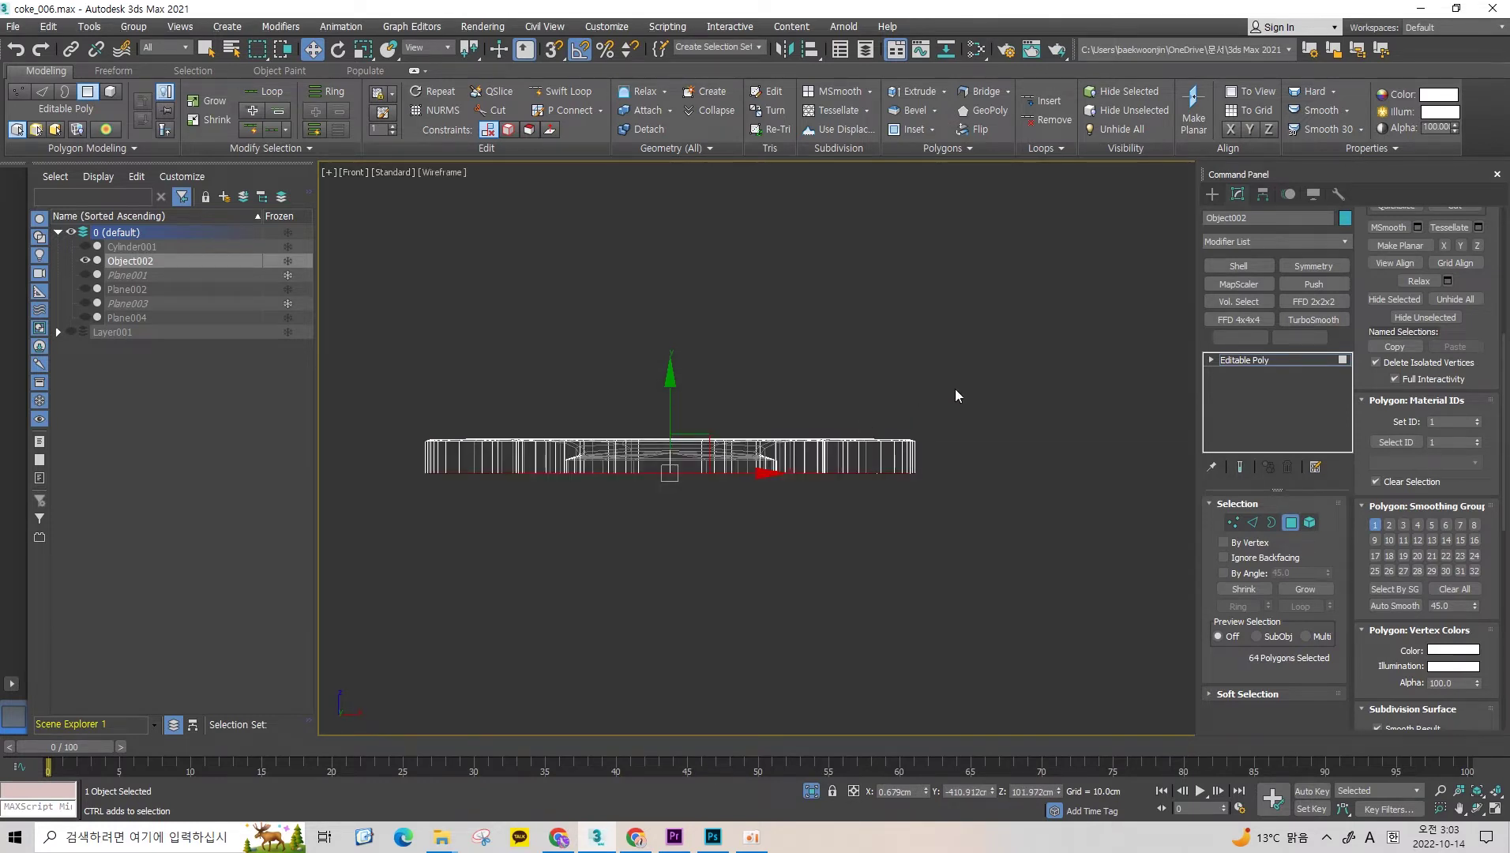
key(F3)
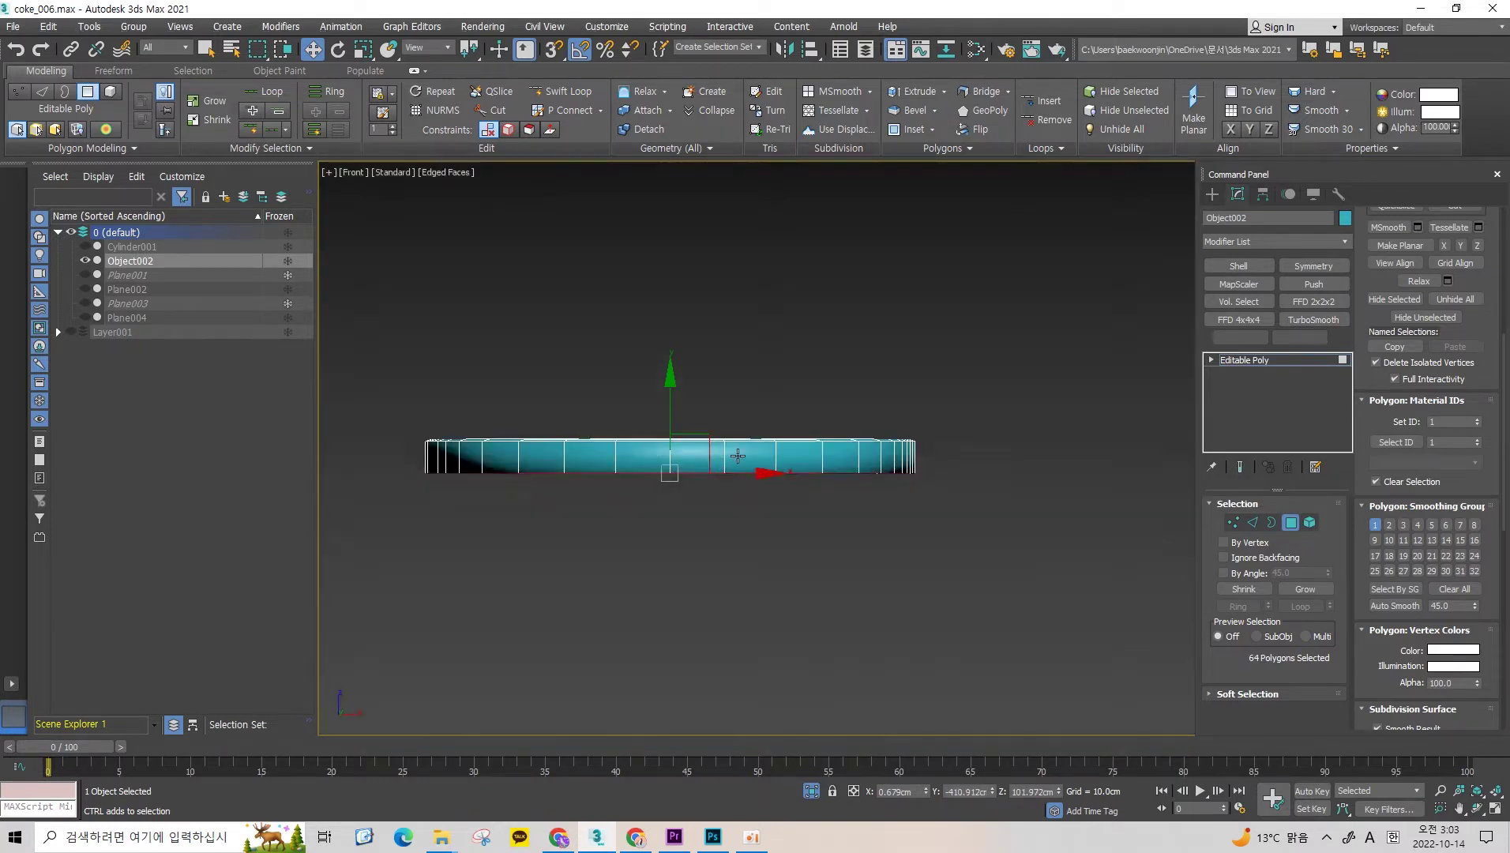
Step: Reassign the pull tab's polygons to smoothing group 2 and return to object level
alt+middle_drag(526, 462, 845, 314)
scroll(598, 524, down, 2)
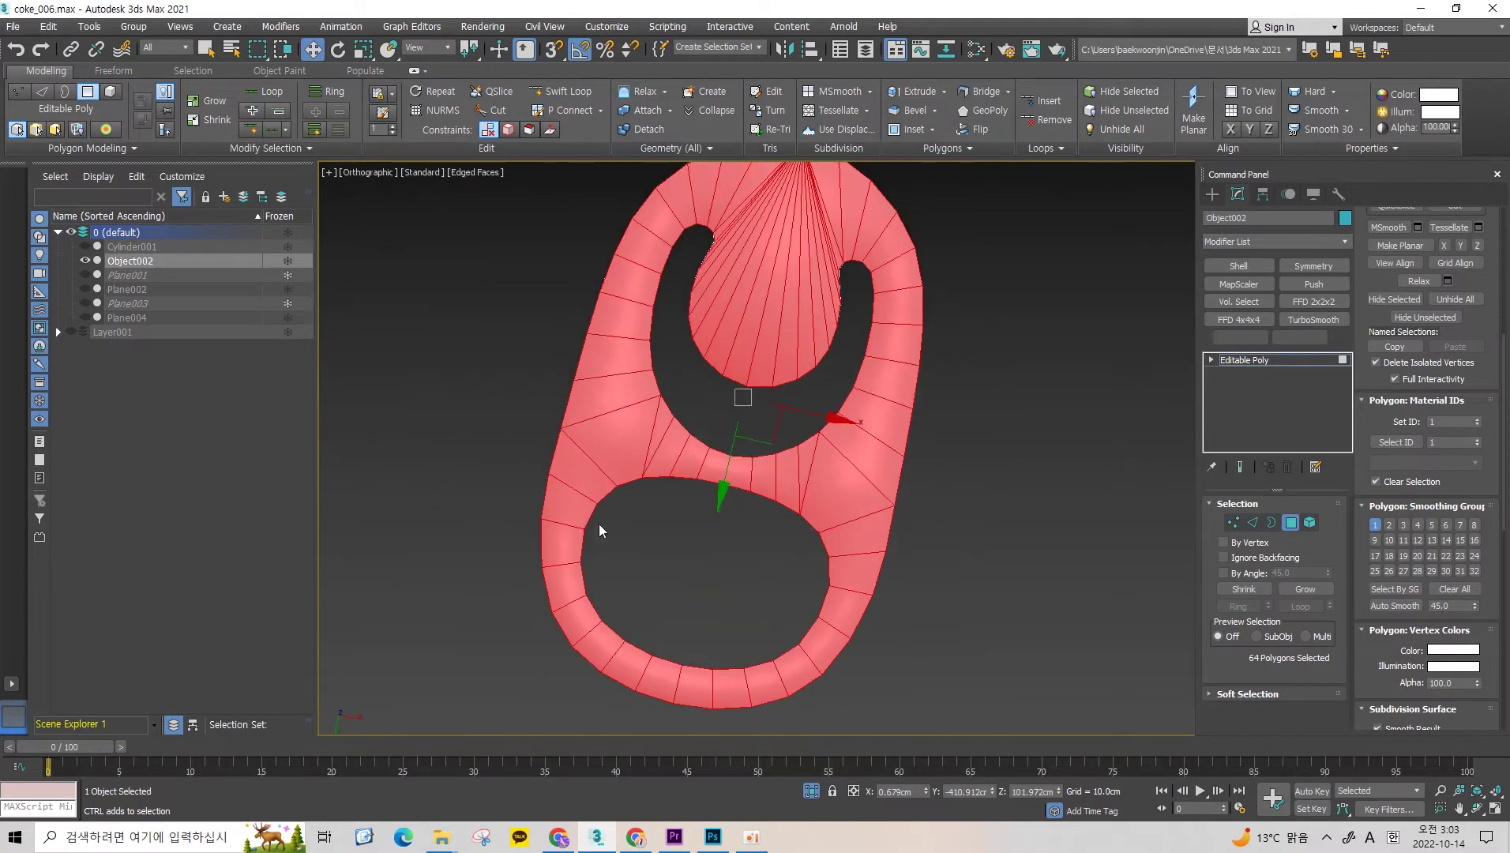
click(1465, 592)
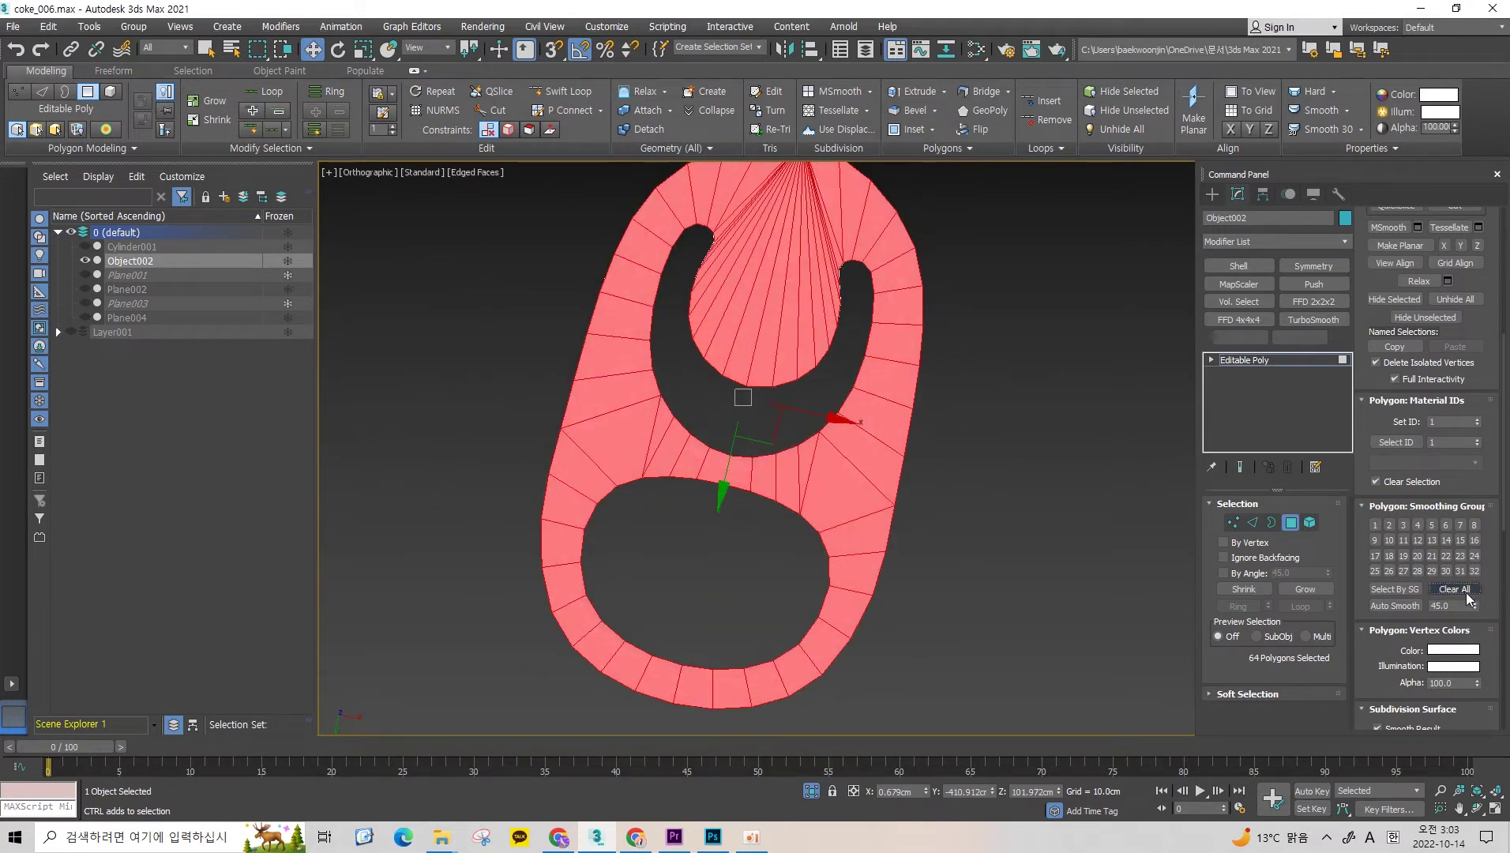
click(1390, 526)
mouse_move(647, 319)
alt+middle_down()
mouse_move(624, 438)
mouse_move(729, 550)
alt+middle_up()
key(F2)
key(4)
key(F4)
Step: End isolation, select the rivet disc Plane004 and isolate it
scroll(728, 551, up, 5)
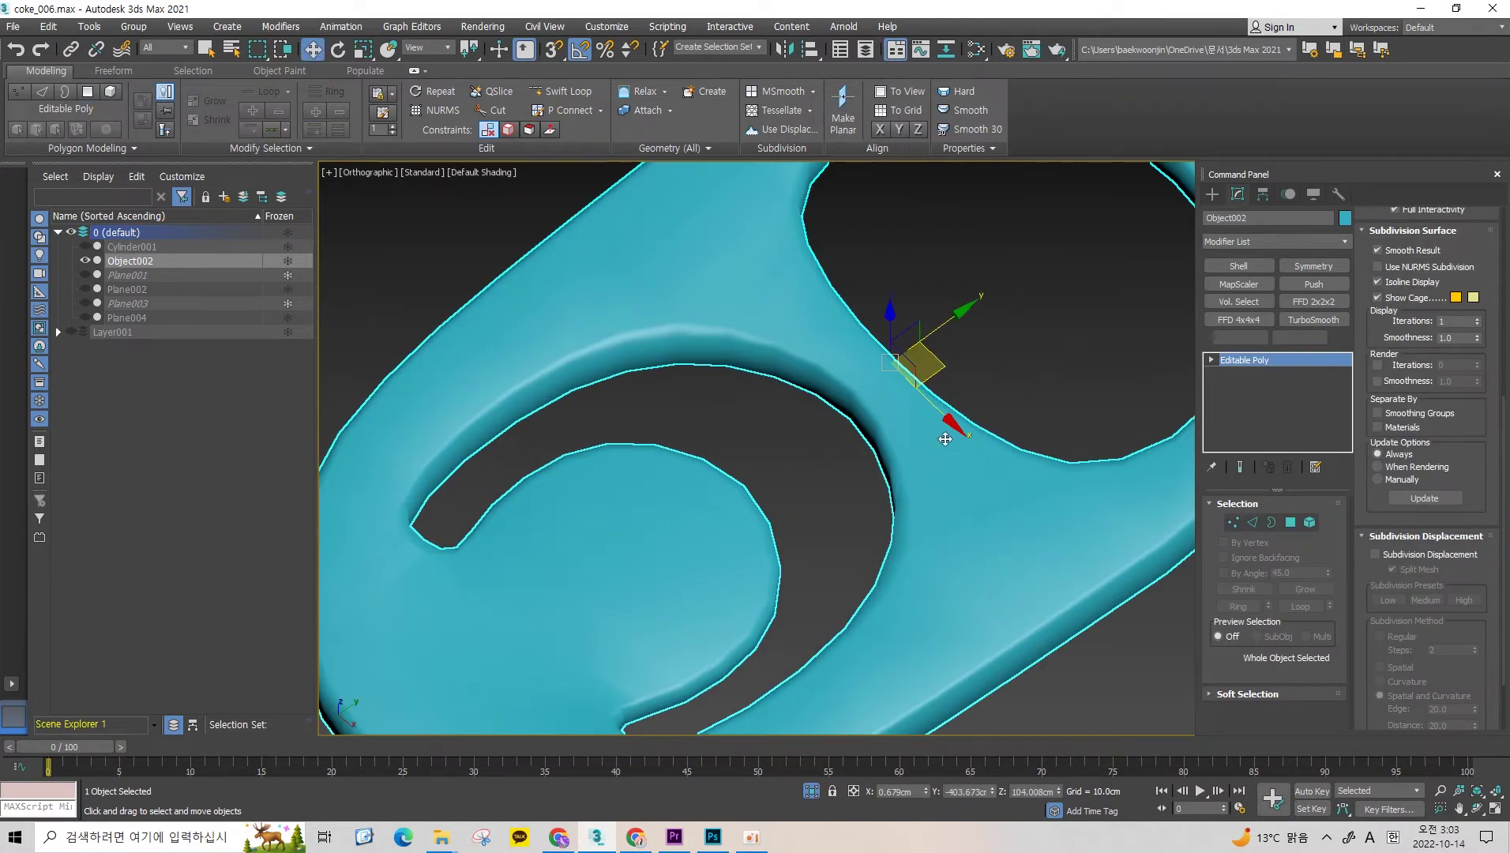
scroll(729, 550, down, 5)
scroll(734, 627, up, 2)
mouse_move(735, 627)
alt+middle_down()
mouse_move(748, 560)
mouse_move(738, 418)
mouse_move(756, 553)
alt+middle_up()
key(alt+q)
scroll(750, 373, down, 4)
scroll(755, 581, down, 4)
scroll(756, 581, up, 5)
click(756, 581)
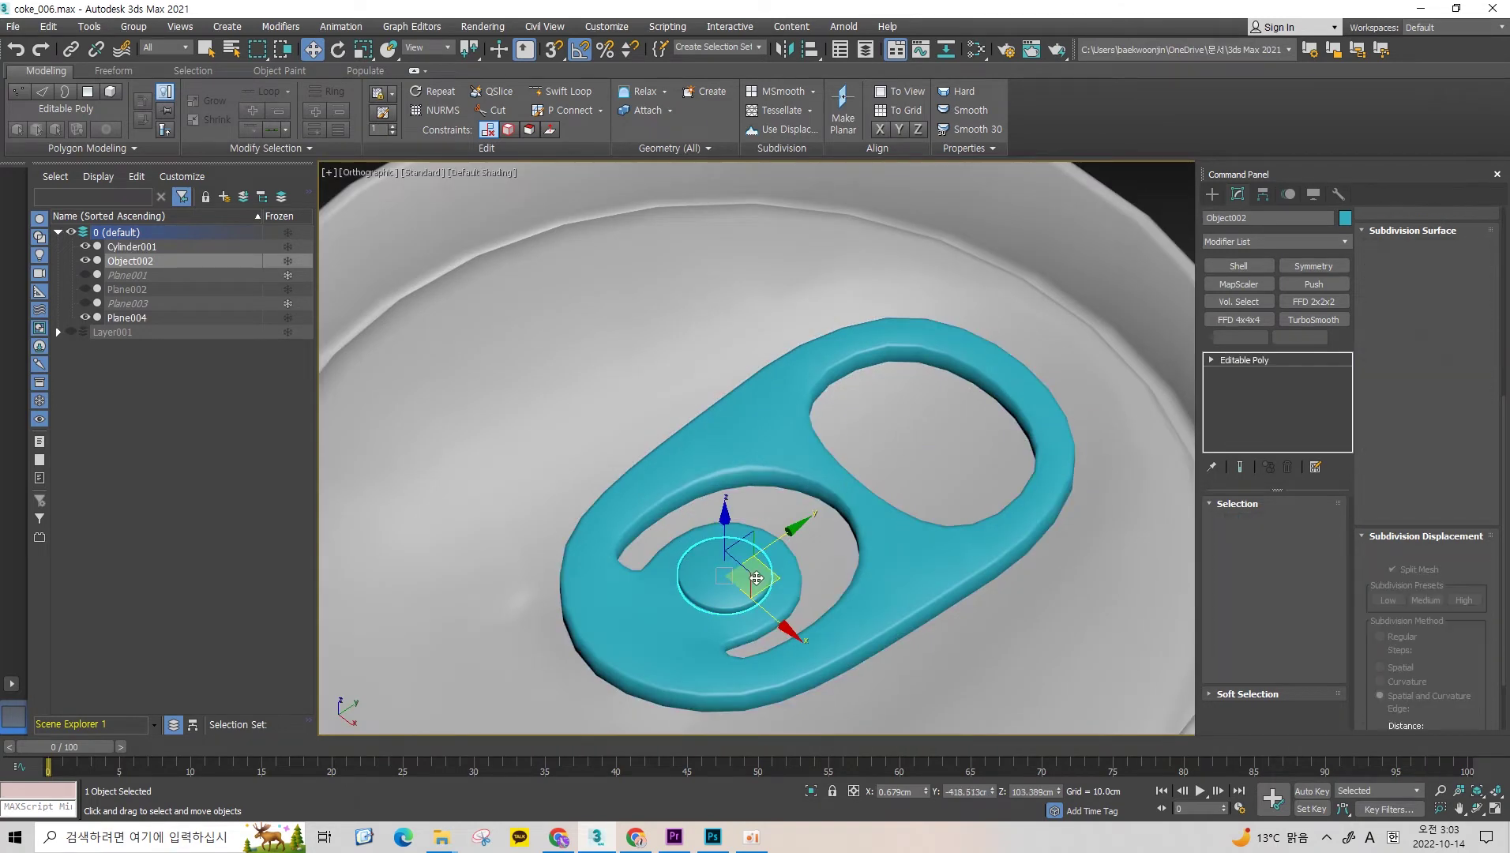
key(alt+q)
middle_drag(900, 607, 545, 581)
Step: Isolate the rivet disc and clear all its polygons' smoothing groups, assigning them to group 1
click(812, 790)
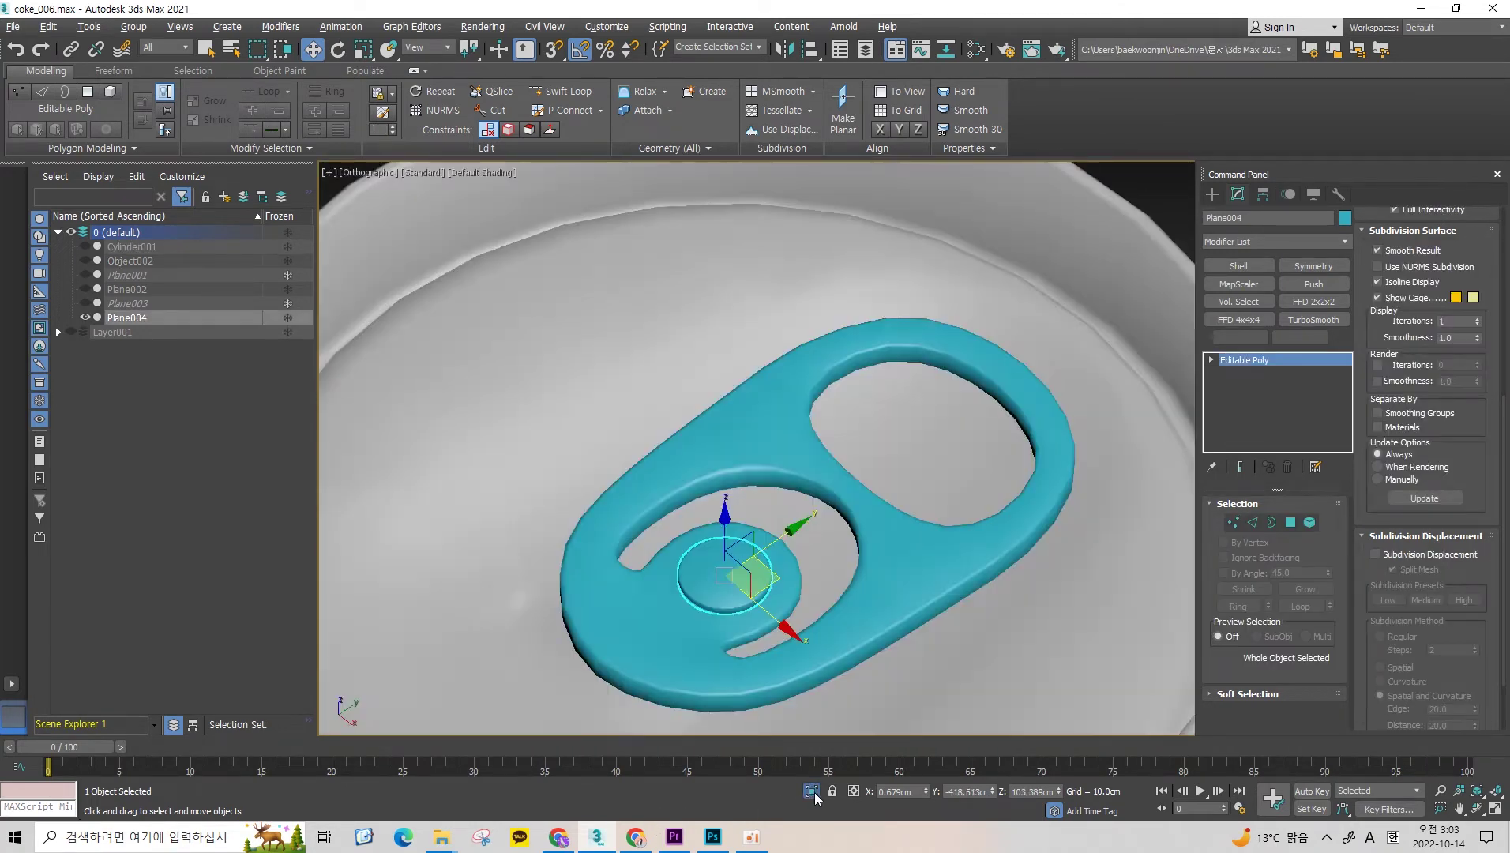
scroll(811, 703, down, 3)
mouse_move(1003, 563)
middle_down()
mouse_move(761, 532)
mouse_move(789, 531)
middle_up()
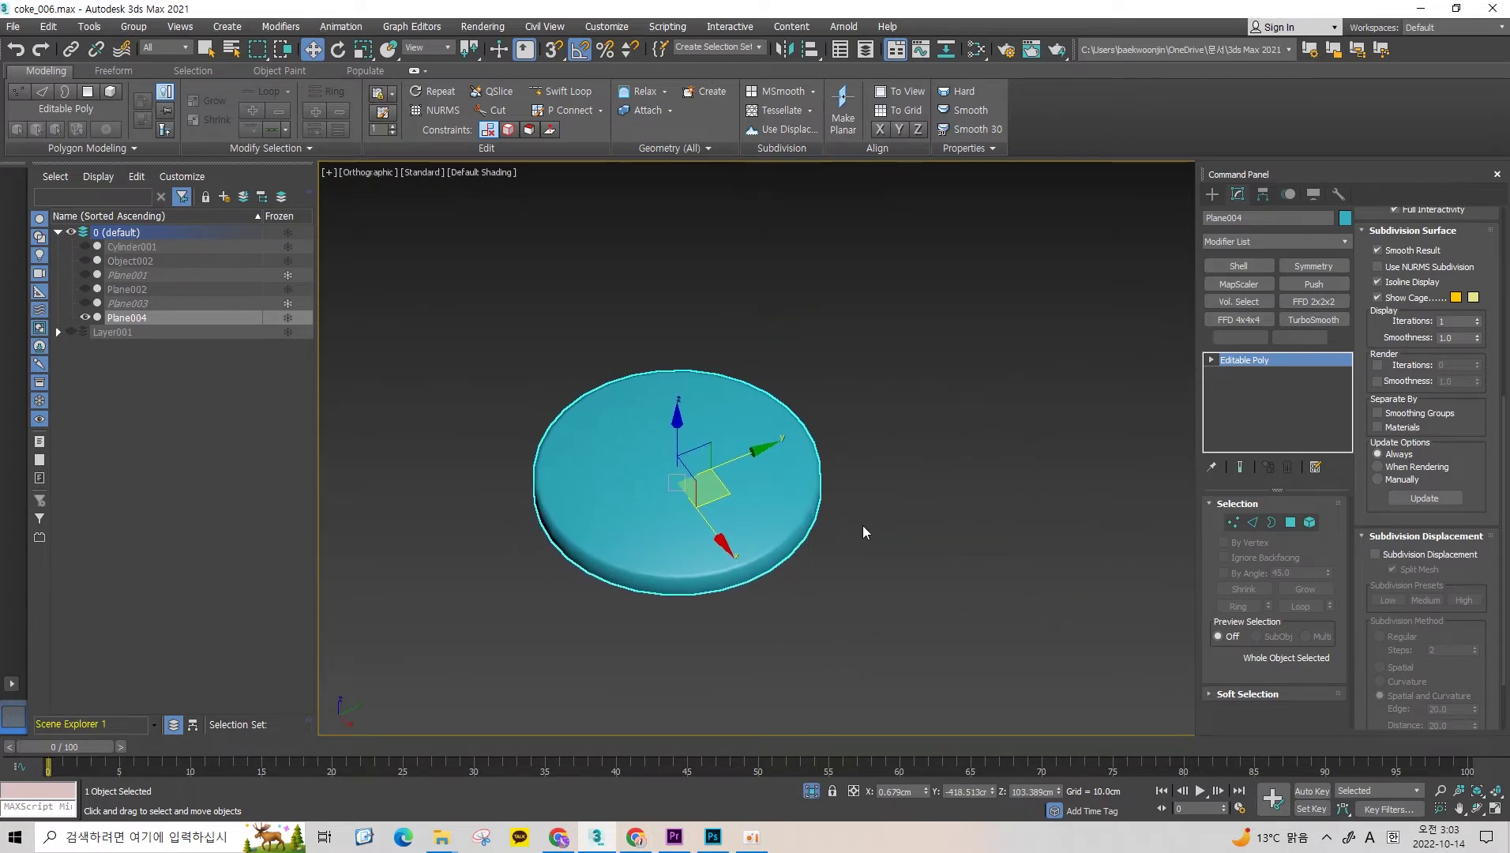
click(1291, 522)
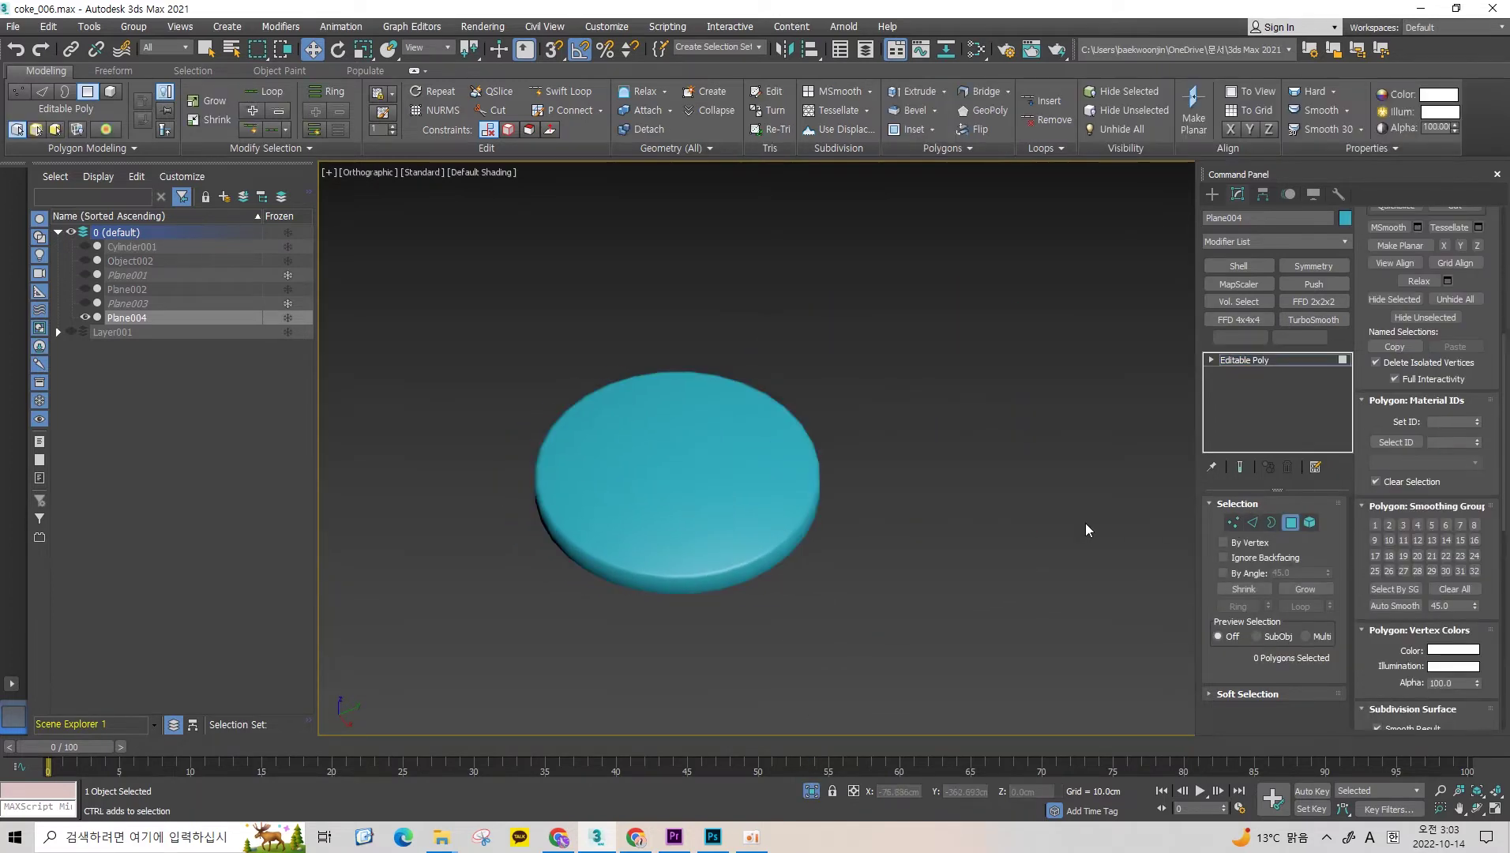
key(ctrl+a)
click(1446, 591)
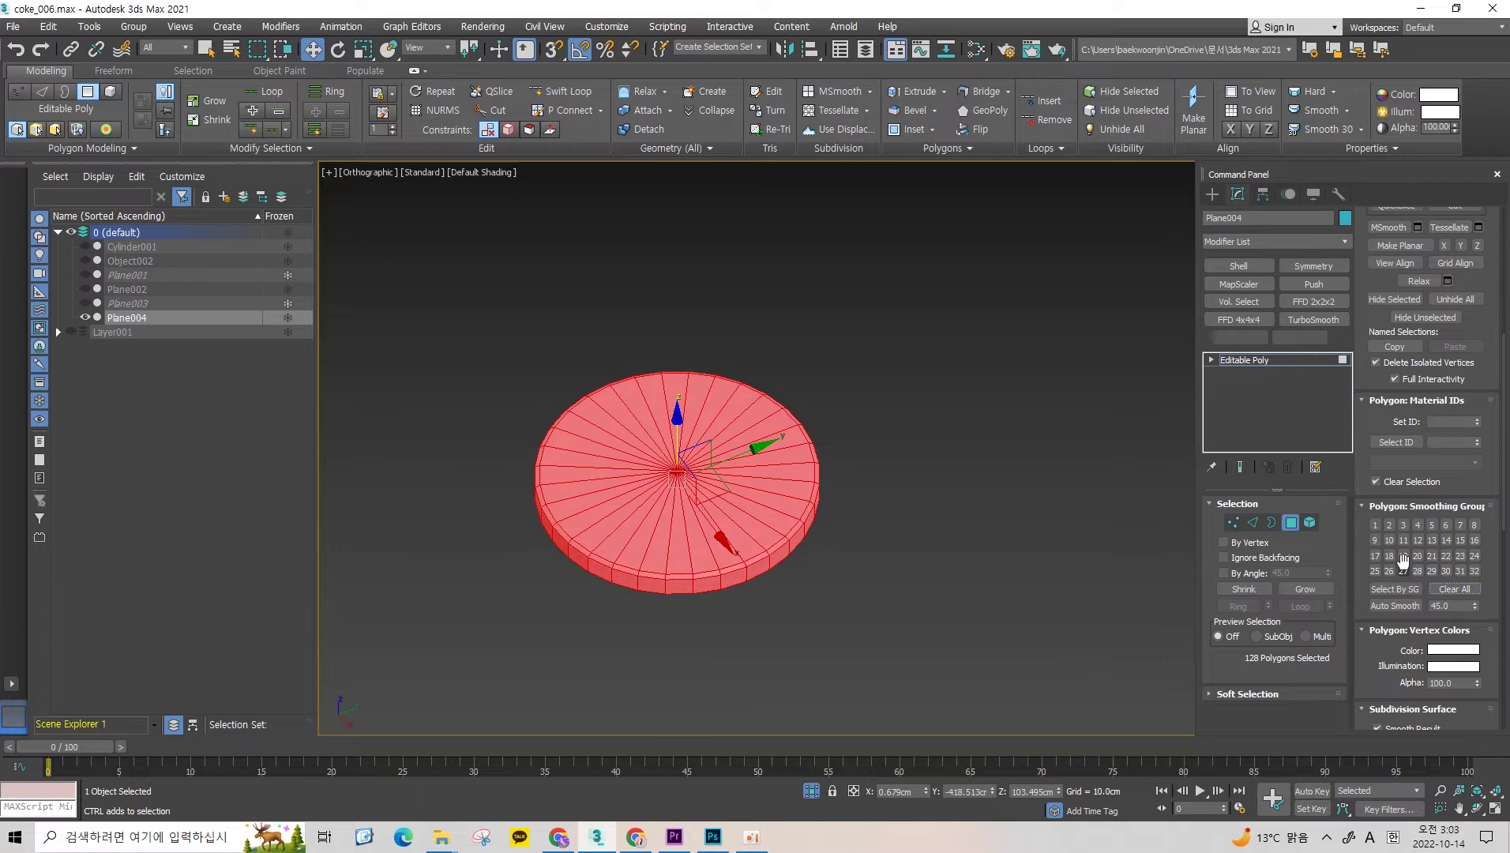
click(1375, 524)
Step: Move the disc's 32 flat-face polygons from group 1 to group 2, then end isolation
key(f)
scroll(840, 472, up, 5)
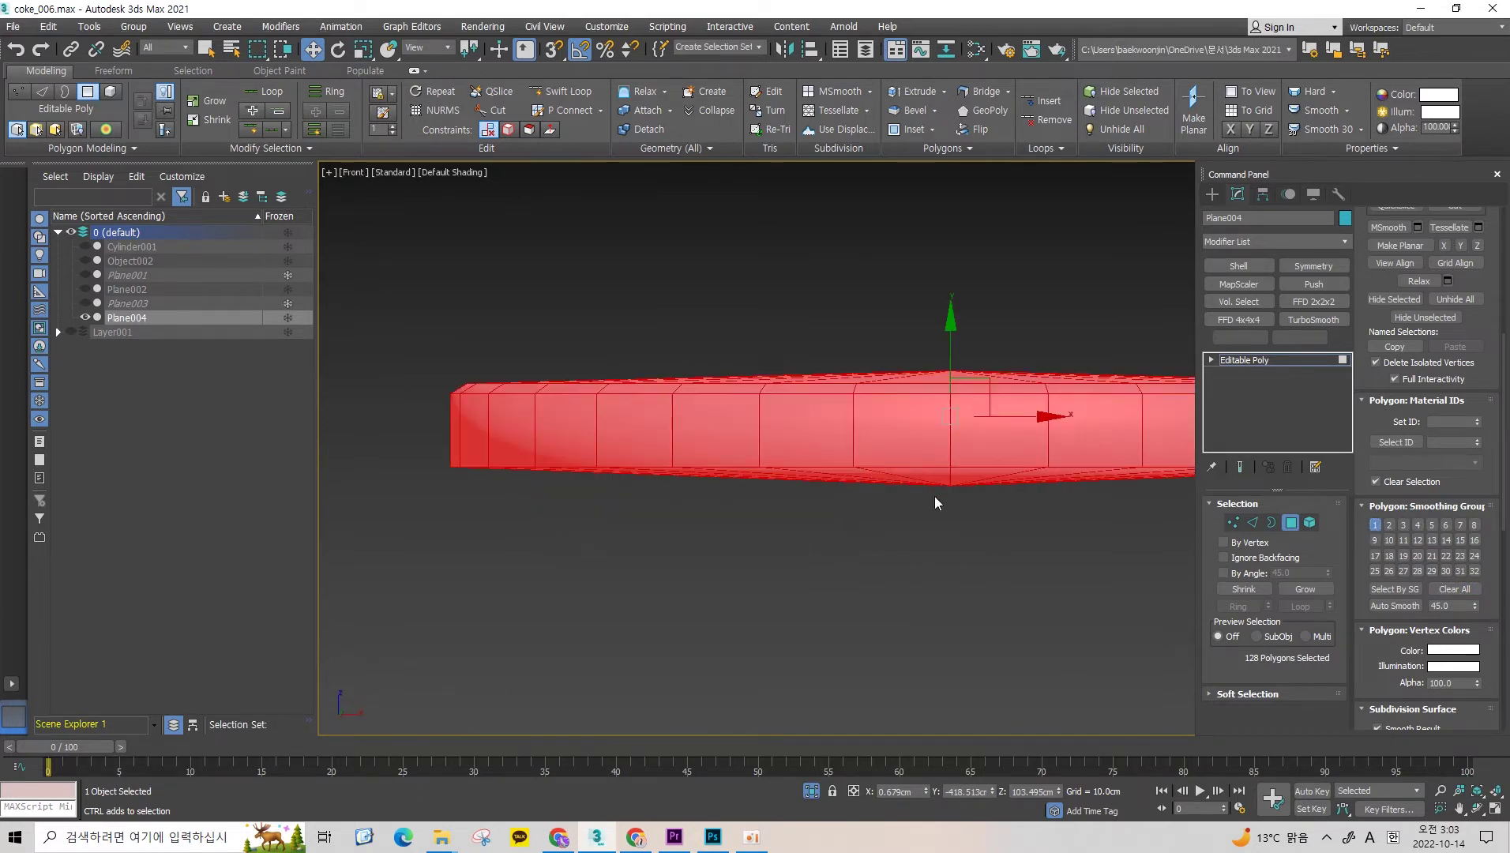
scroll(816, 520, down, 2)
drag(1117, 540, 674, 462)
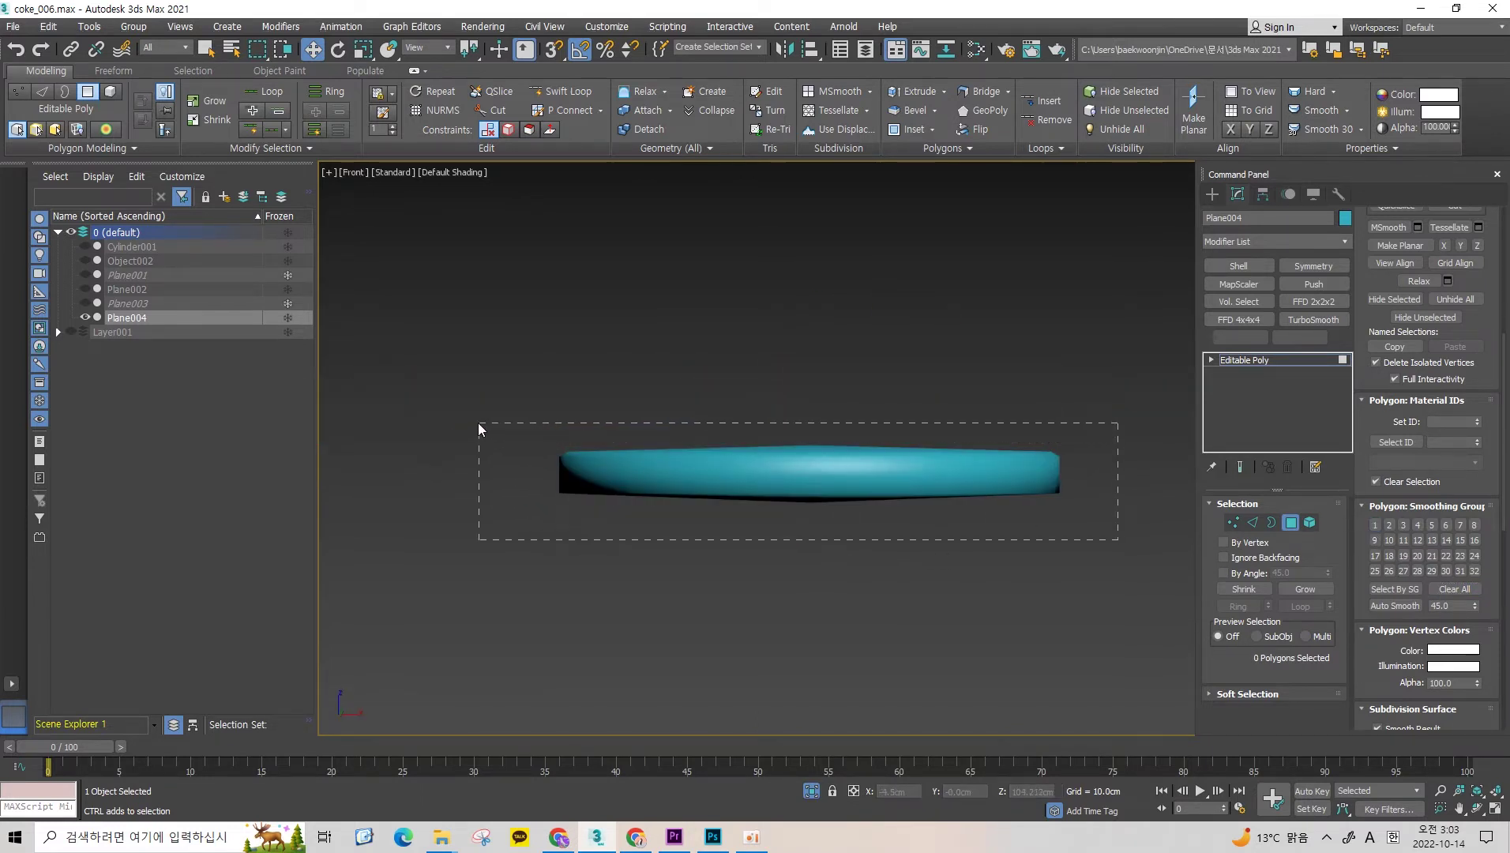
drag(479, 429, 478, 427)
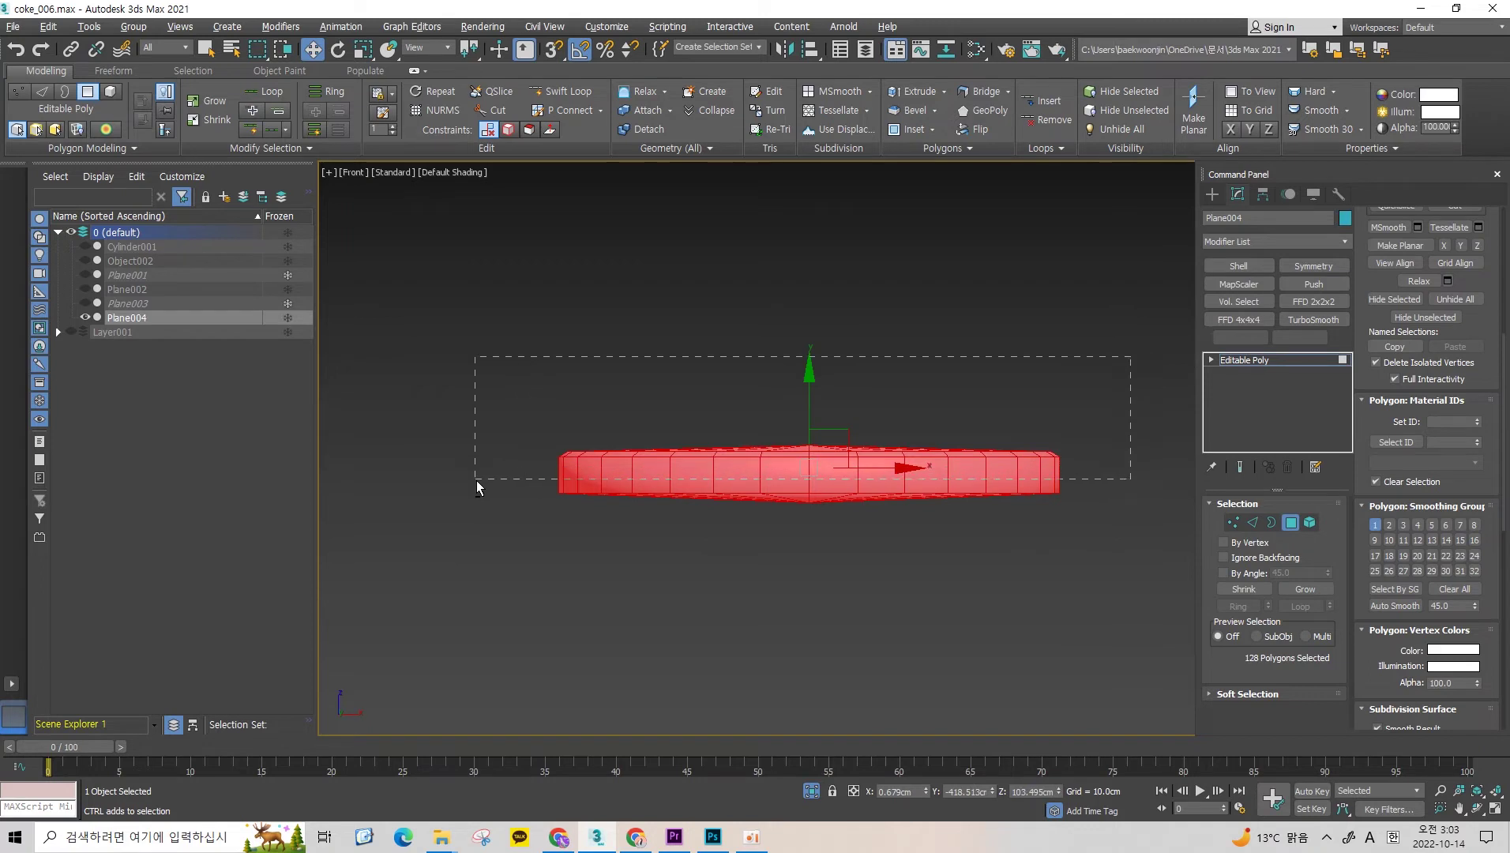
drag(478, 487, 478, 486)
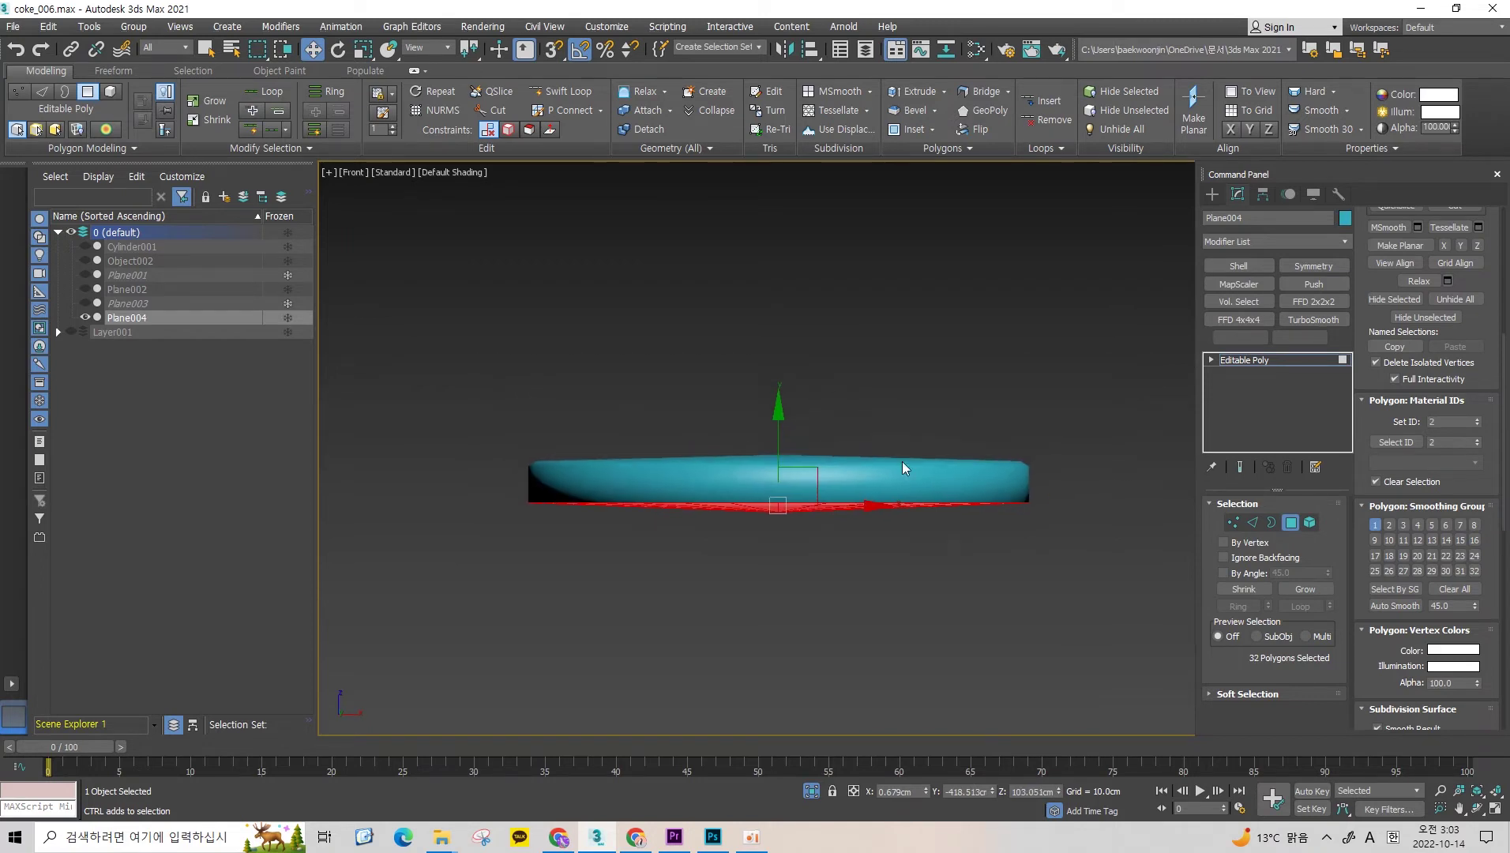
alt+middle_drag(822, 466, 822, 427)
click(1450, 591)
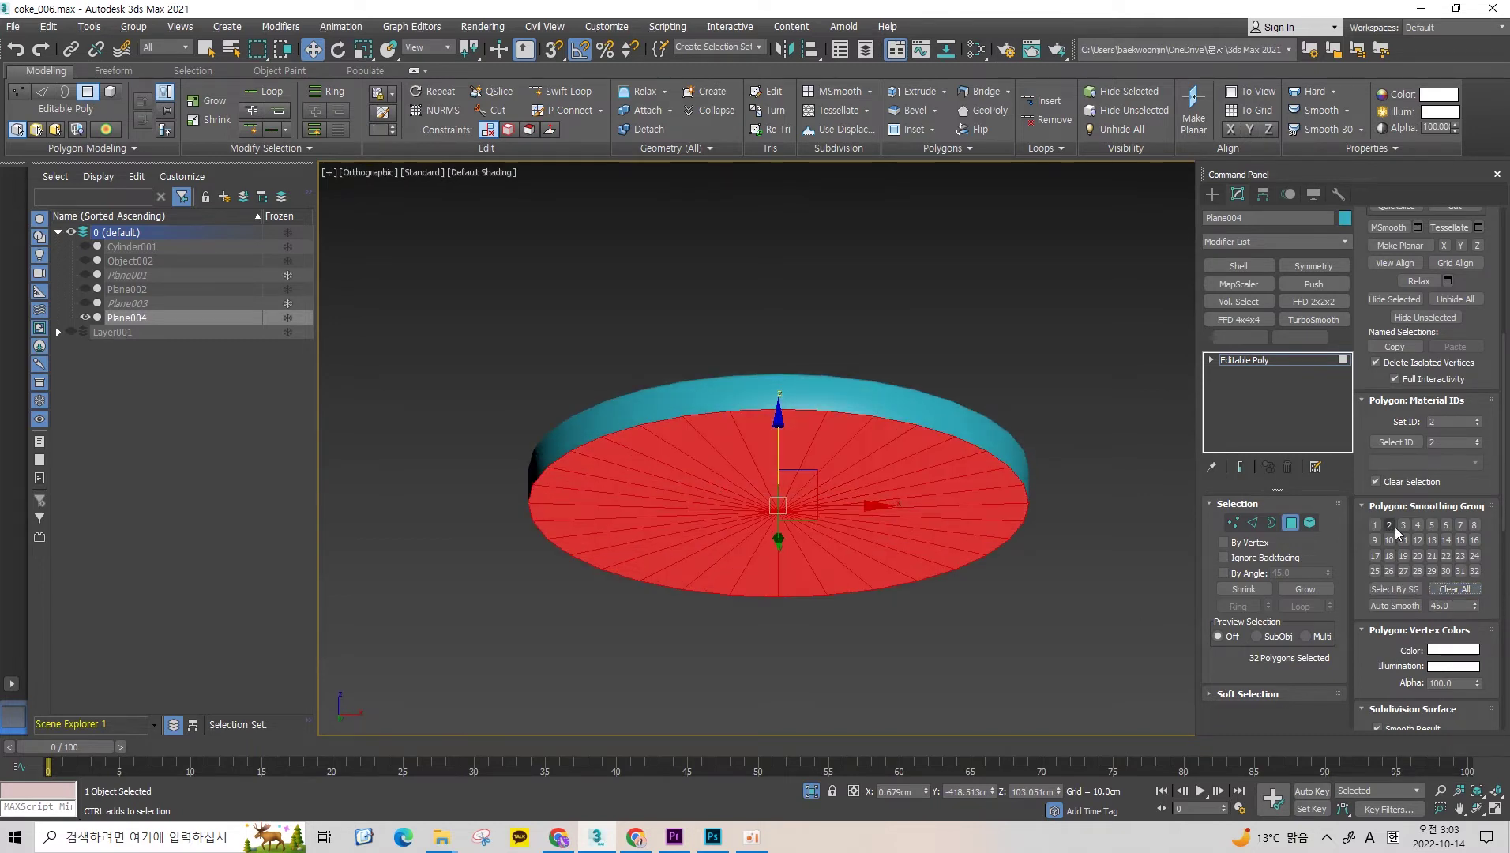
click(1390, 524)
alt+middle_drag(932, 442, 939, 489)
key(alt+q)
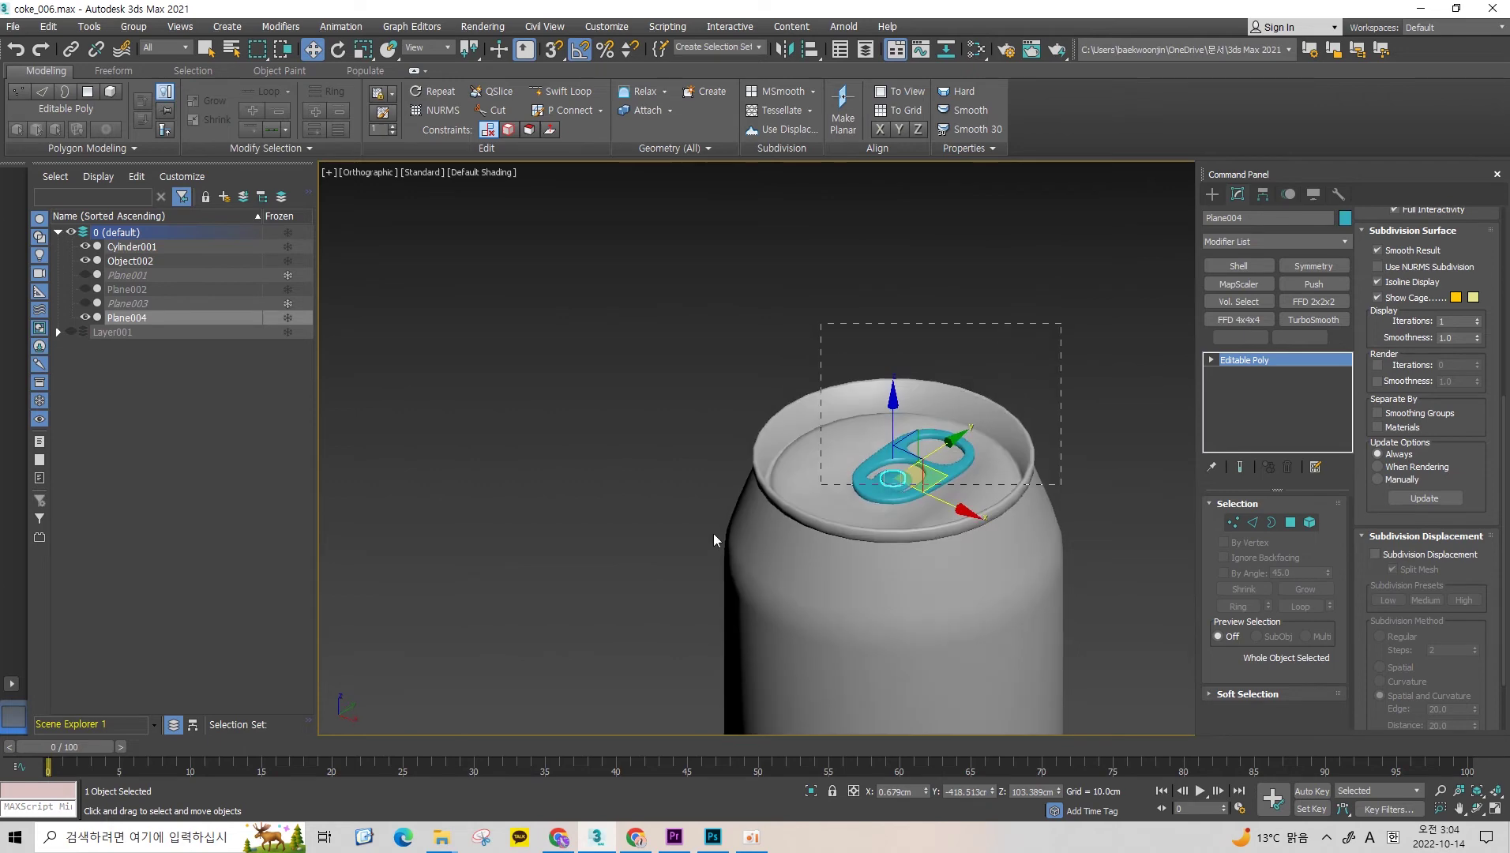
click(715, 539)
scroll(964, 237, down, 3)
alt+middle_drag(935, 499, 877, 499)
click(980, 252)
drag(980, 252, 805, 388)
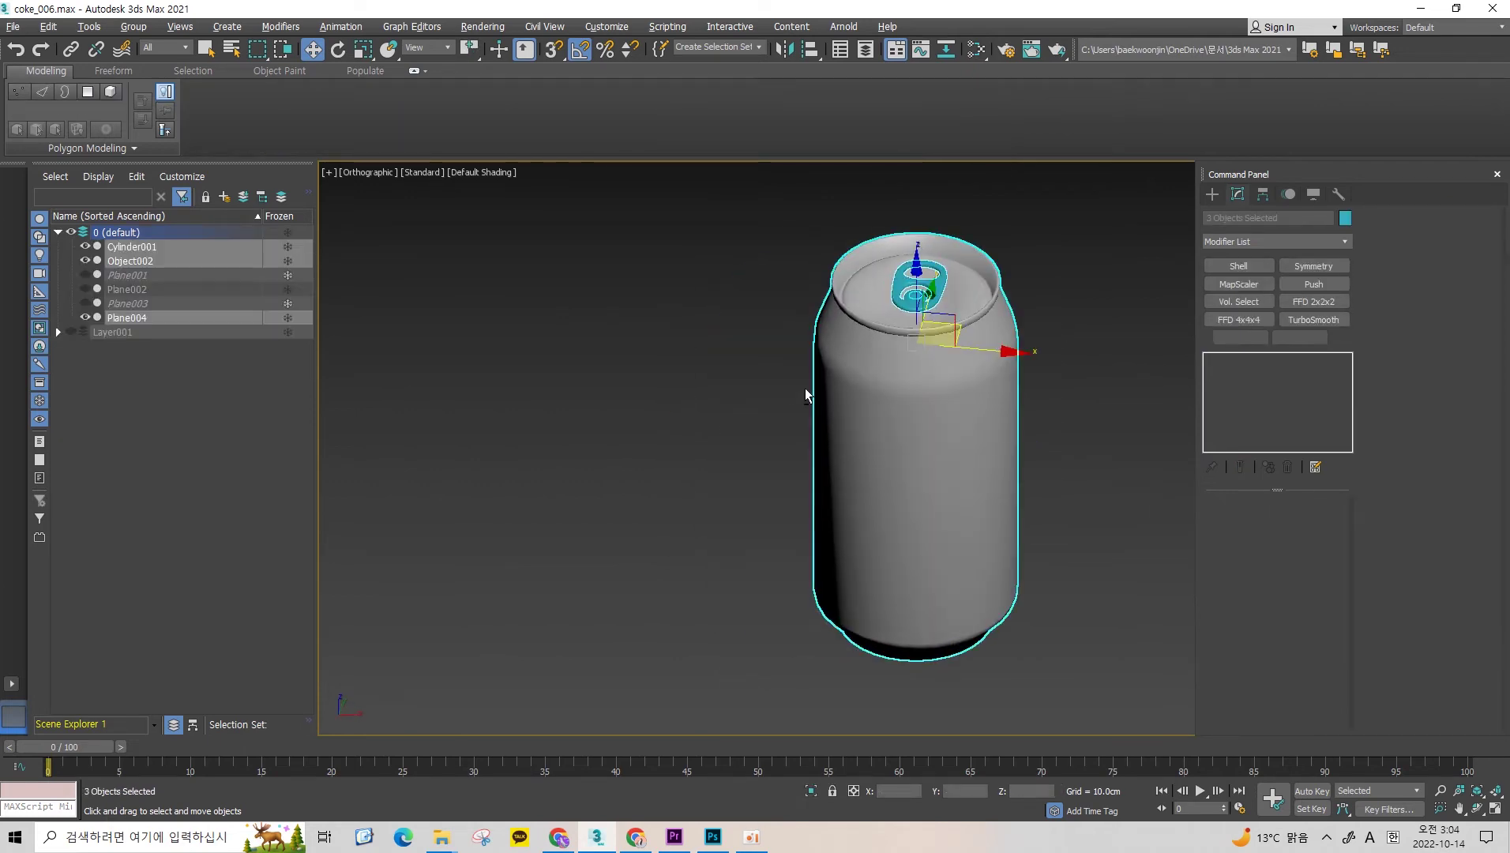
scroll(853, 347, up, 2)
scroll(900, 309, up, 3)
scroll(900, 309, up, 2)
mouse_move(900, 309)
alt+middle_down()
mouse_move(892, 277)
mouse_move(877, 332)
mouse_move(1045, 295)
alt+middle_up()
scroll(893, 300, up, 2)
scroll(871, 305, up, 2)
click(1046, 295)
click(885, 324)
click(1090, 234)
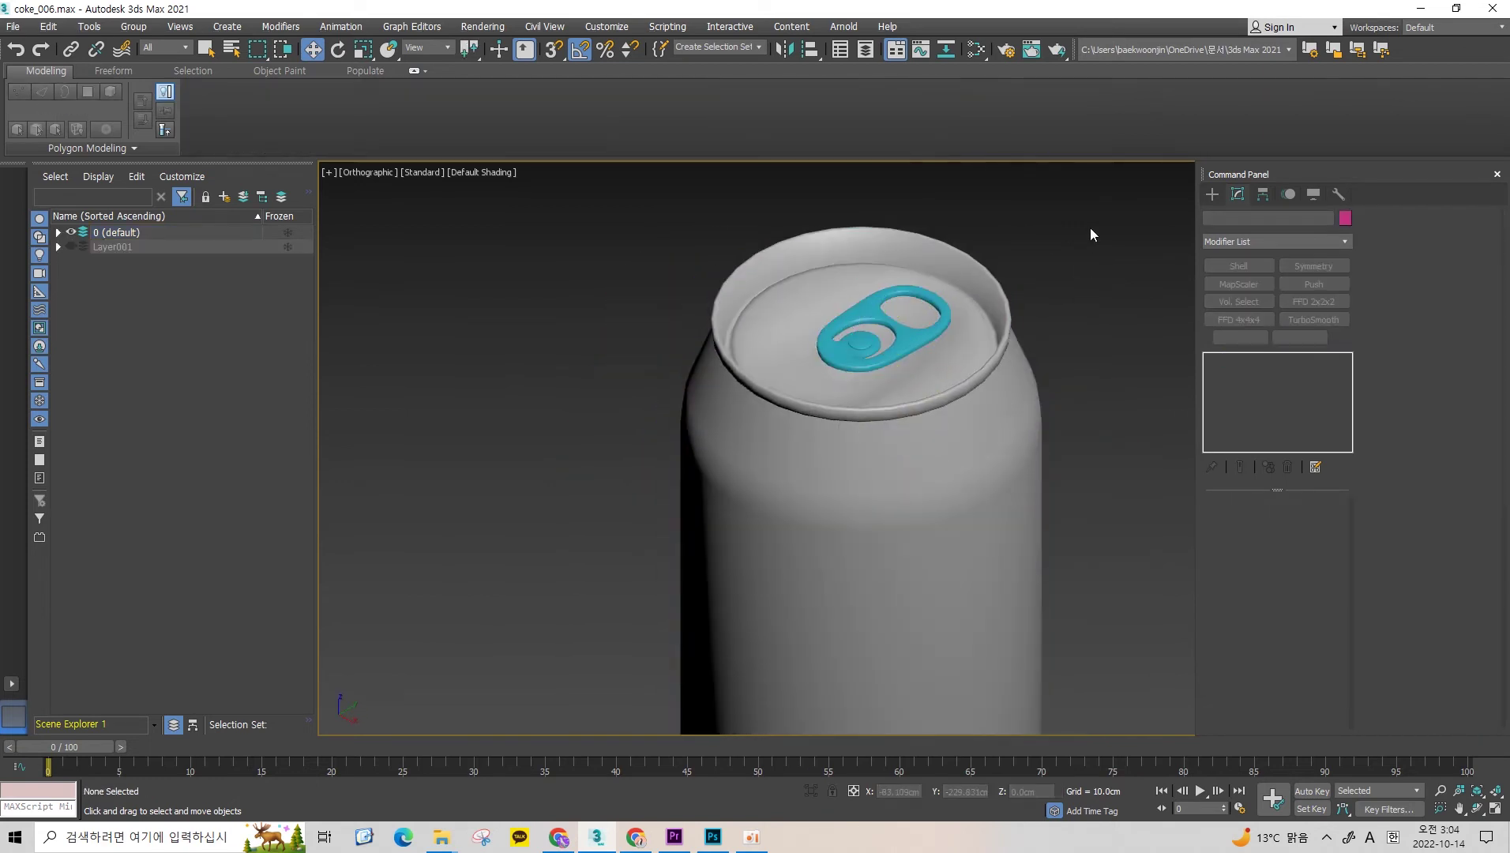
drag(1090, 235, 908, 332)
scroll(909, 332, down, 3)
mouse_move(908, 332)
alt+middle_down()
mouse_move(931, 267)
mouse_move(920, 332)
mouse_move(908, 300)
mouse_move(892, 516)
mouse_move(849, 472)
mouse_move(843, 533)
mouse_move(860, 516)
mouse_move(837, 458)
mouse_move(861, 387)
mouse_move(884, 418)
mouse_move(894, 403)
mouse_move(869, 379)
mouse_move(845, 395)
mouse_move(822, 365)
mouse_move(884, 395)
mouse_move(915, 385)
mouse_move(826, 394)
alt+middle_up()
scroll(893, 517, up, 3)
scroll(850, 471, down, 3)
scroll(869, 380, up, 3)
scroll(845, 395, down, 3)
scroll(821, 366, up, 3)
scroll(915, 385, up, 2)
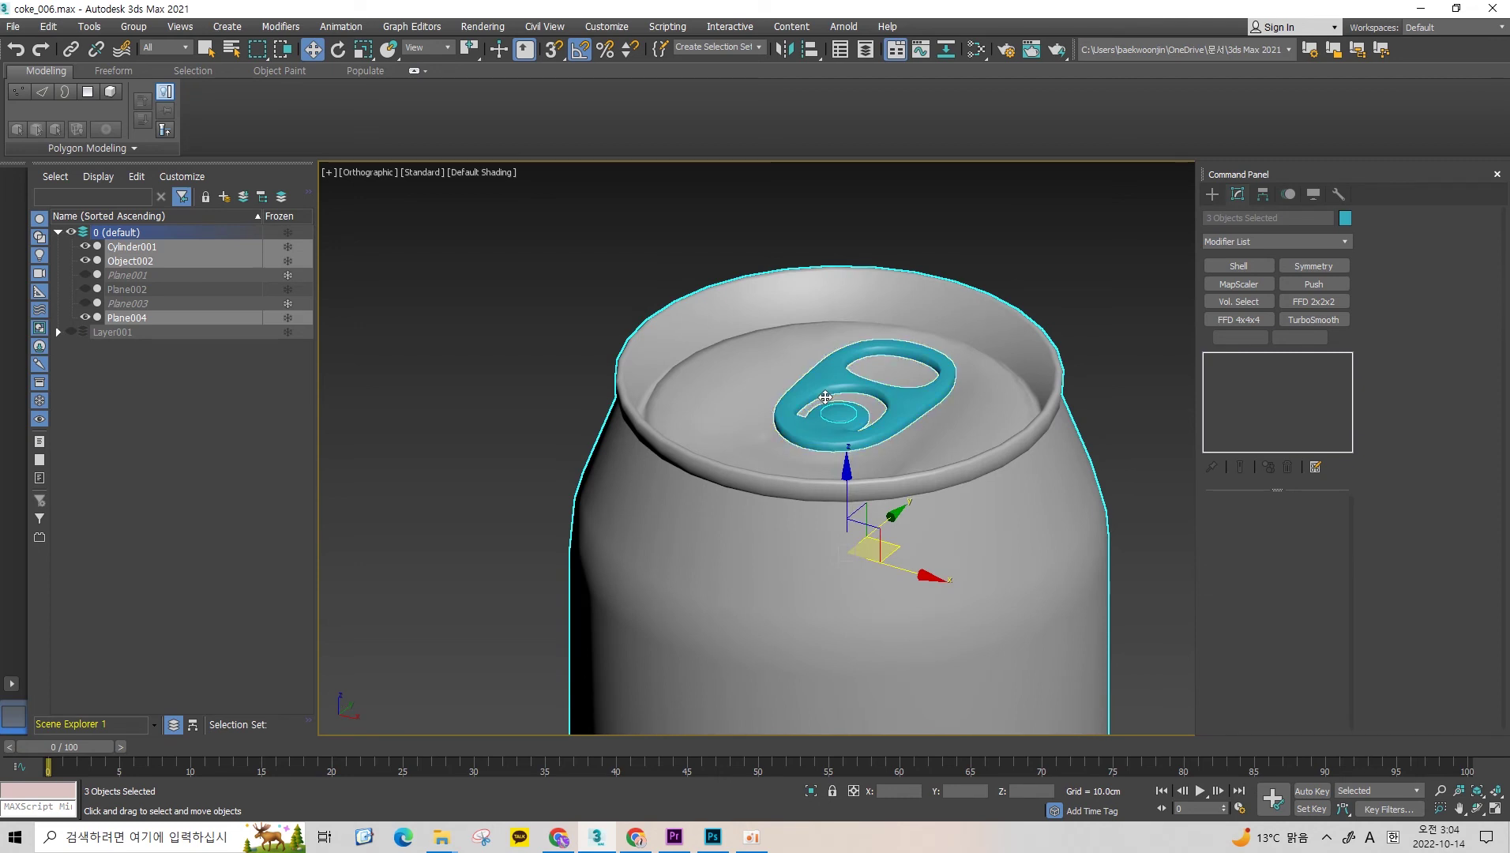
scroll(825, 398, down, 3)
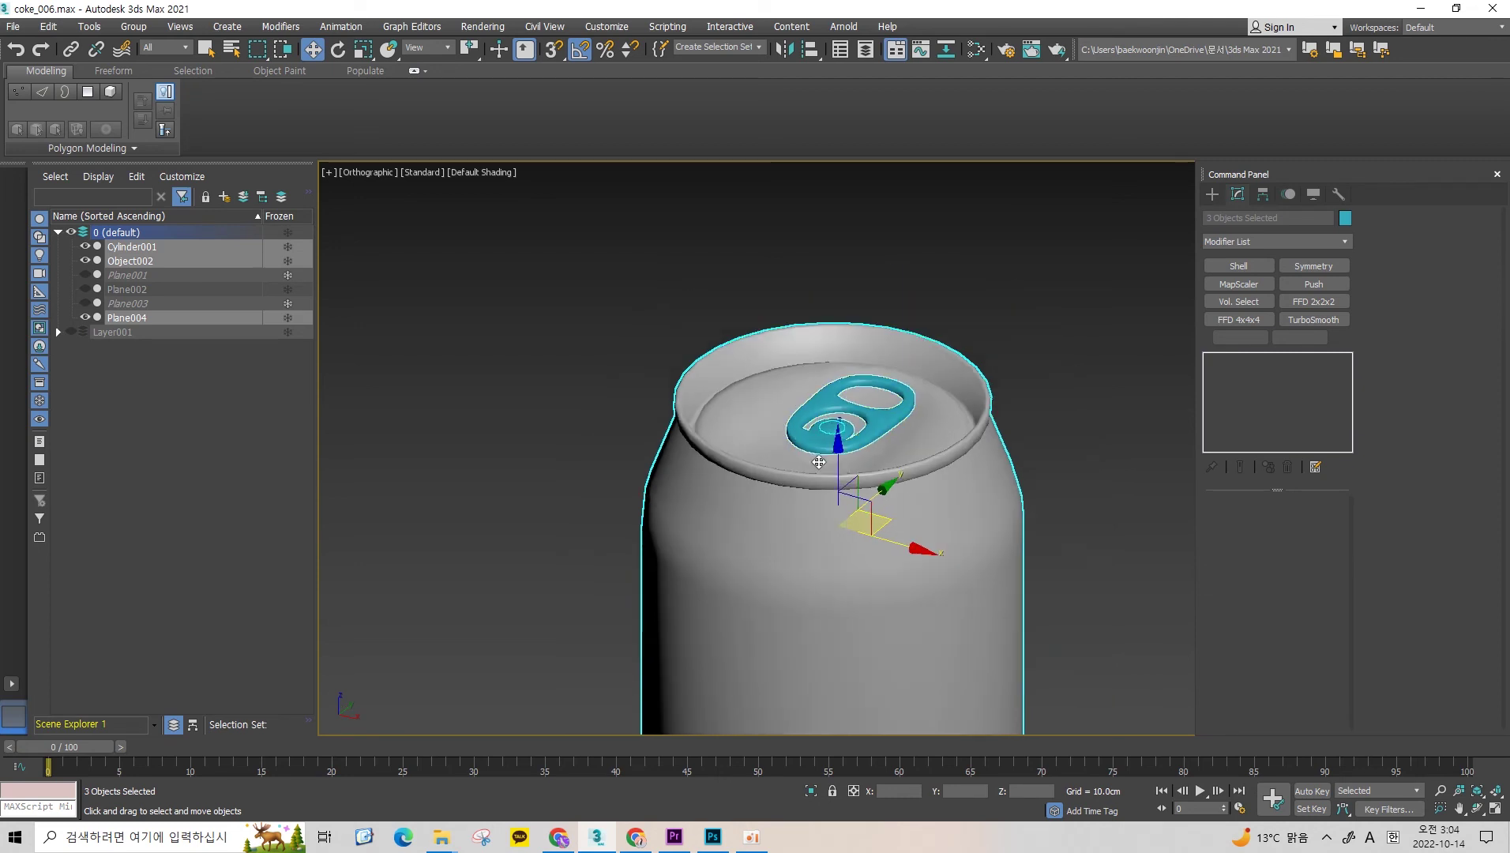
alt+middle_drag(825, 397, 806, 405)
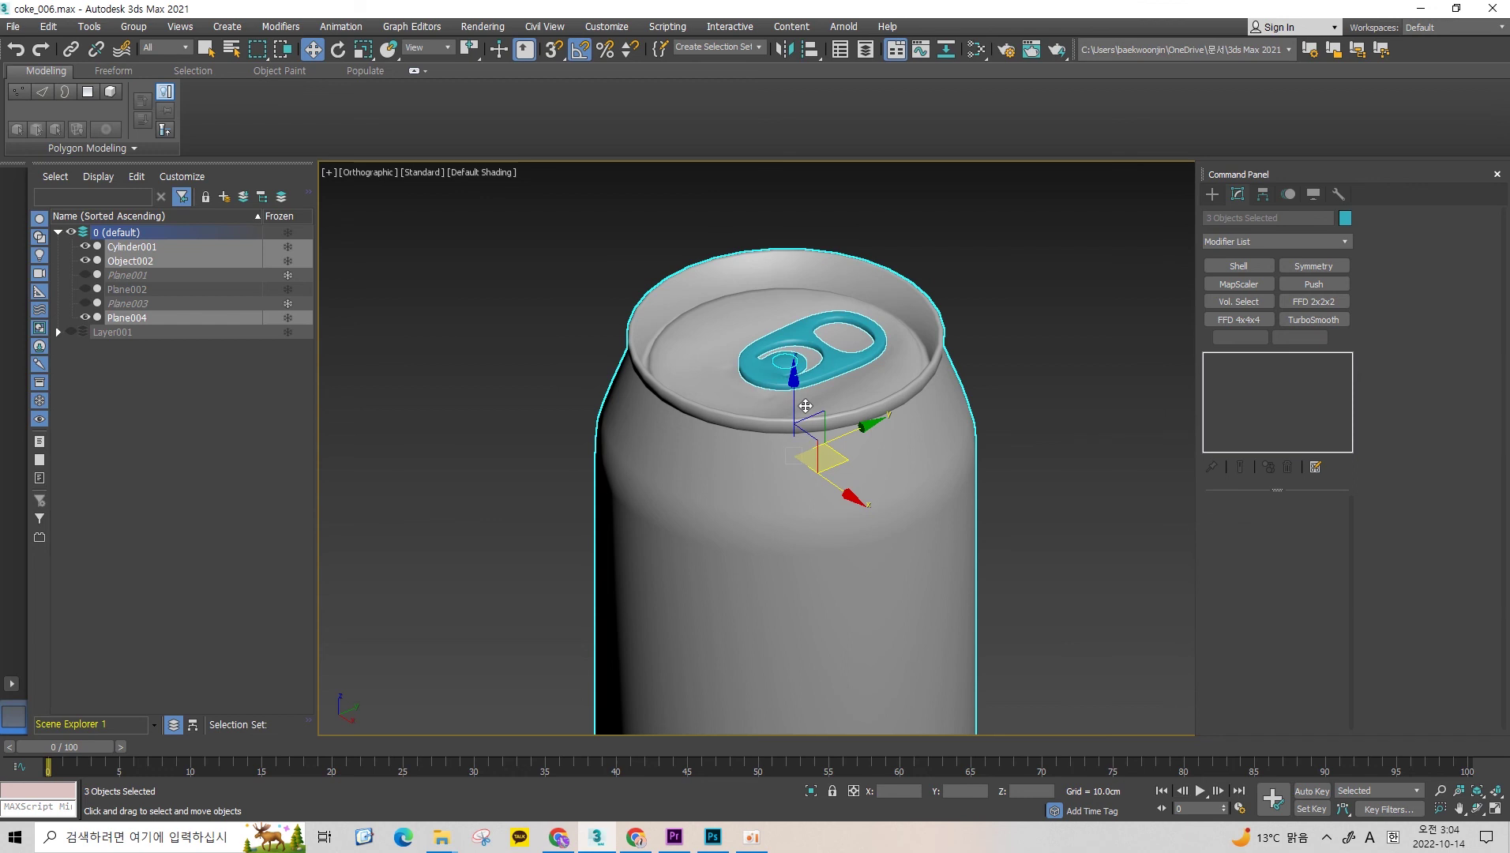
scroll(805, 405, down, 3)
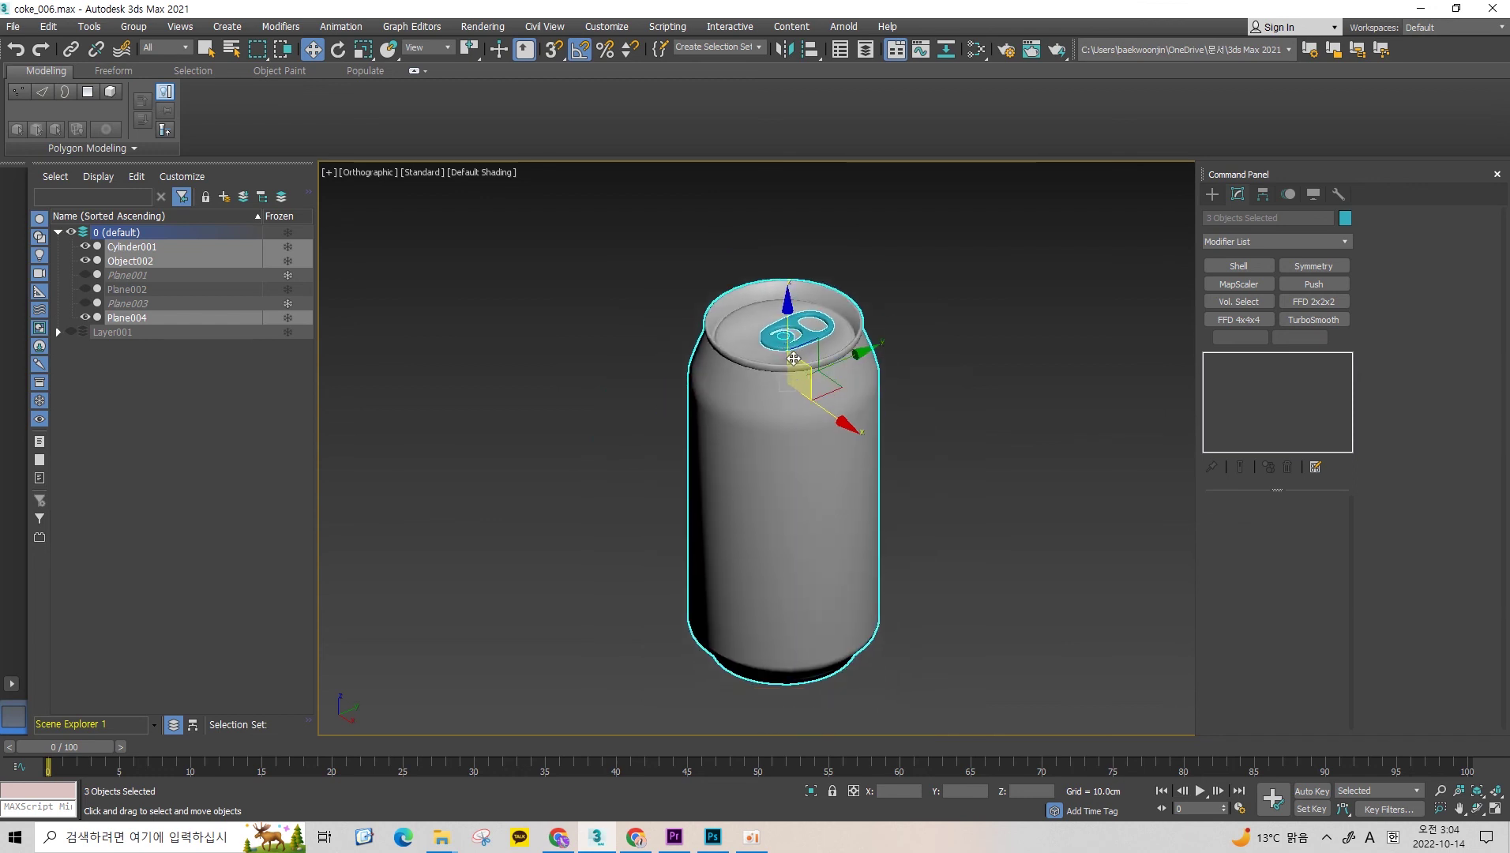